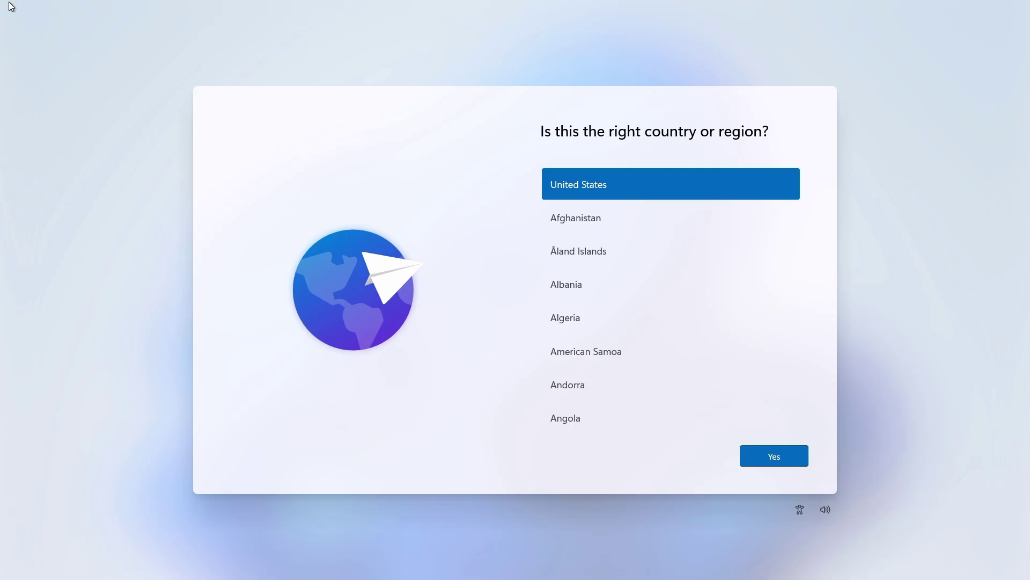
# Accept United States as the country and the US keyboard layout.
pyautogui.click(777, 463)
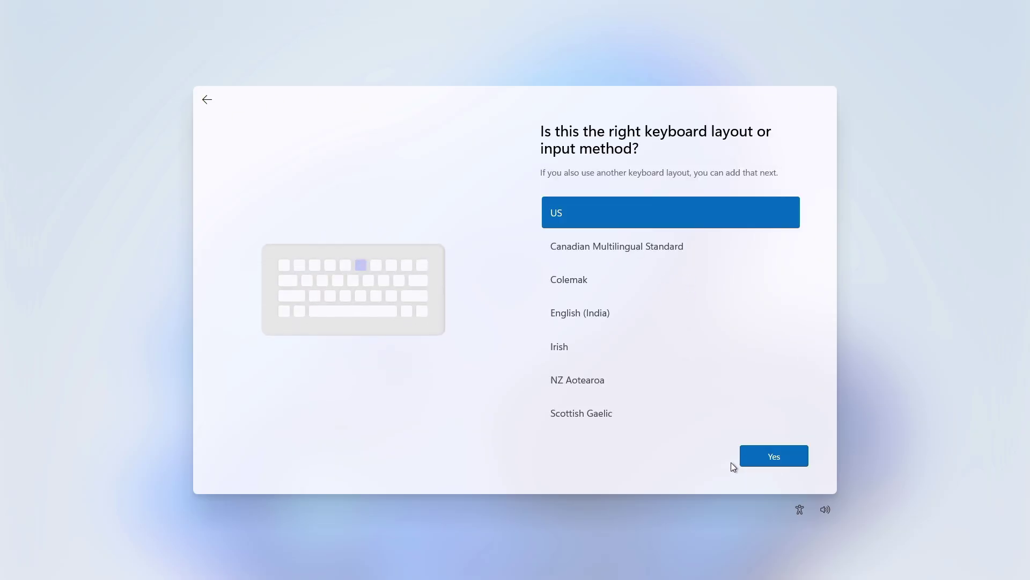
pyautogui.click(776, 463)
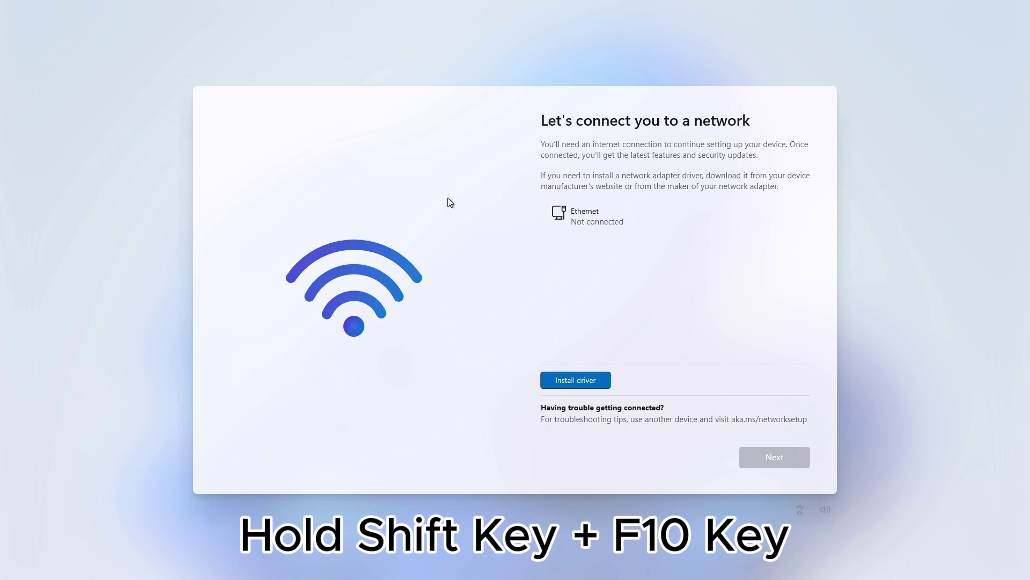
# Open Command Prompt over setup and run 'start ms-cxh:localonly' to create a local user.
pyautogui.hotkey('shift', 'F10')
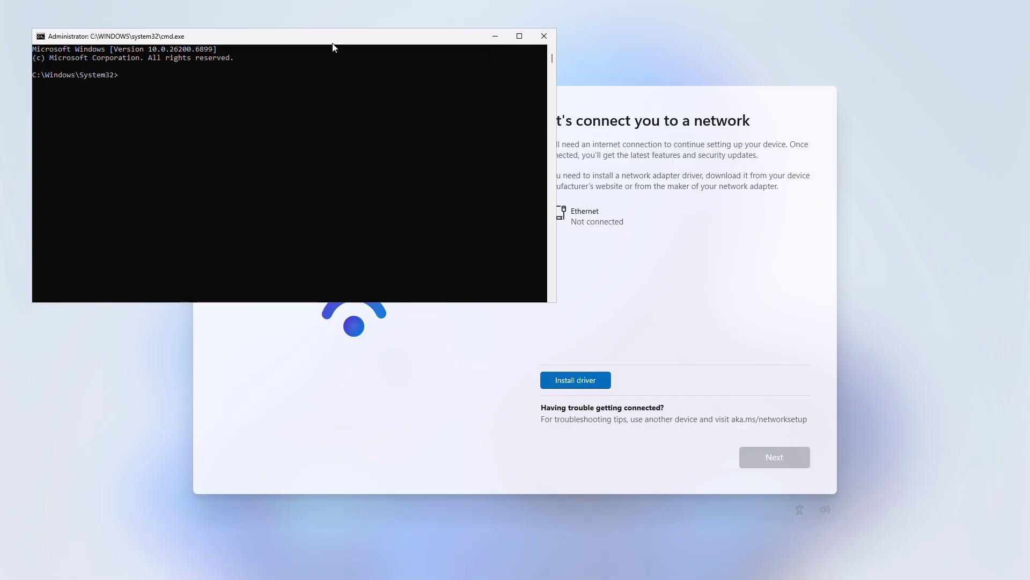
pyautogui.write('start')
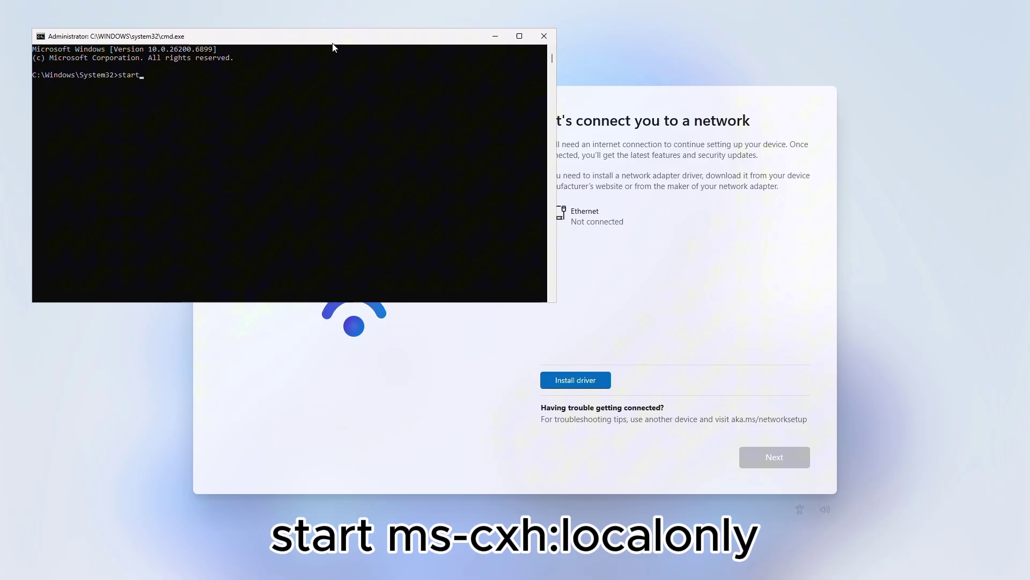
pyautogui.write(' ms-cxh:localonly')
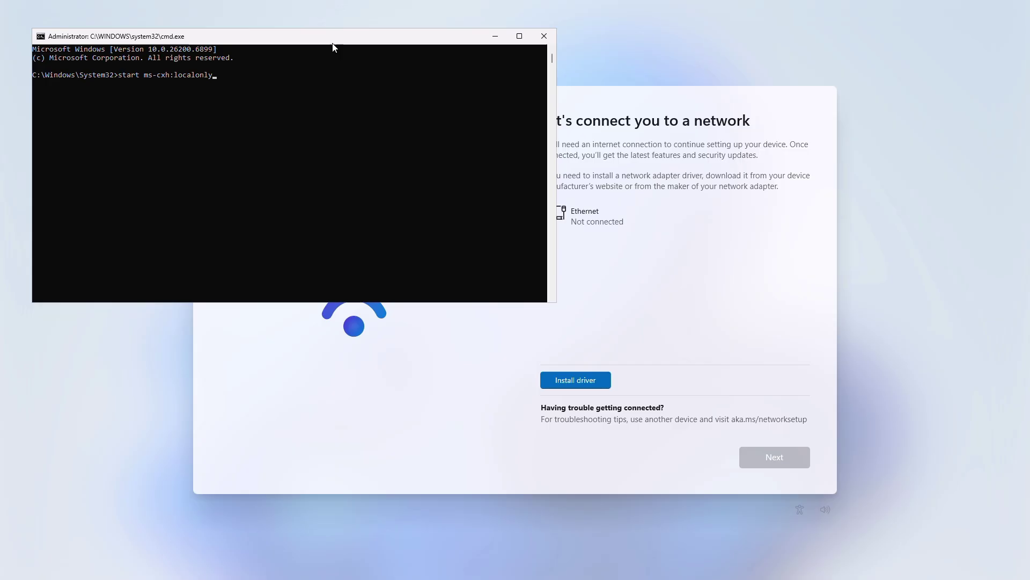
pyautogui.press('Return')
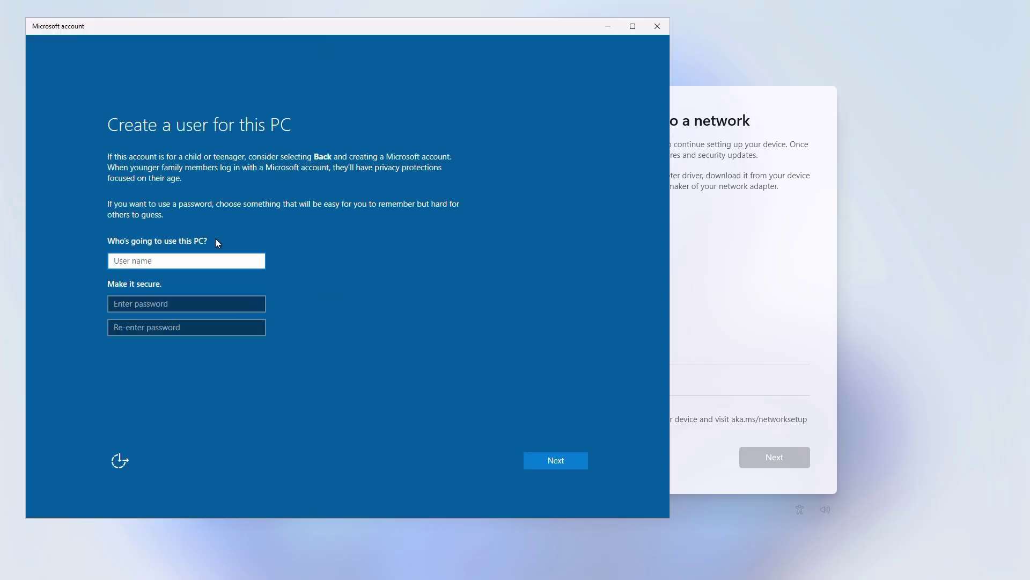
# Enter 'Lab' as the name for the local user of this PC.
pyautogui.write('Lab')
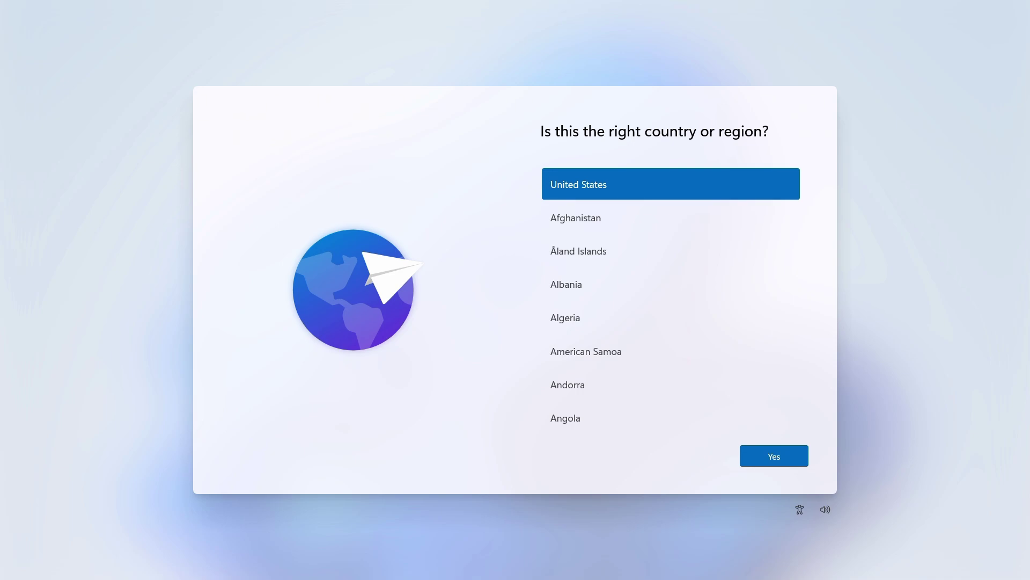
# Move keyboard focus on the country or region page showing United States.
pyautogui.press('Tab')
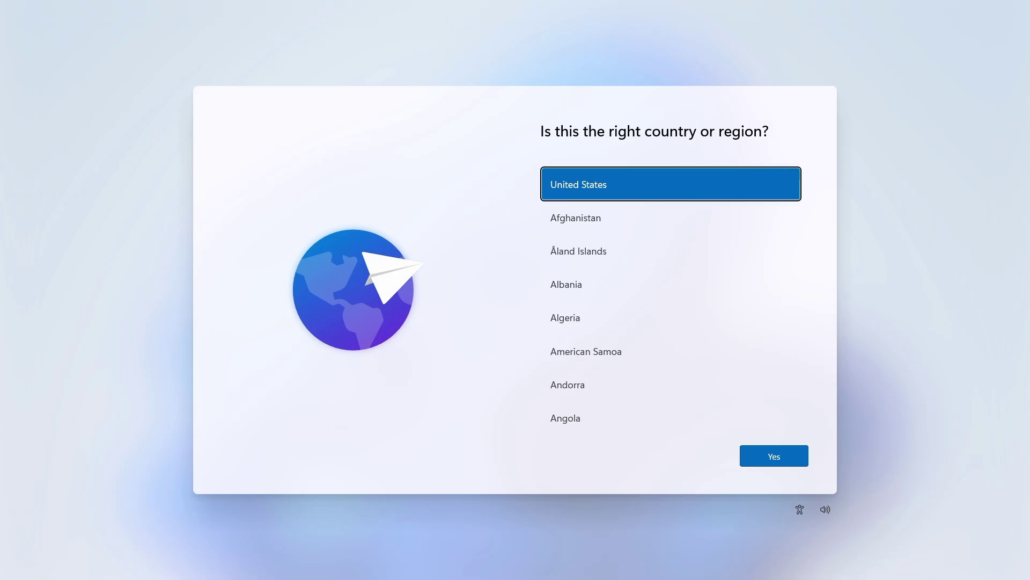
# Open a Command Prompt over setup and enter 'curl -L tips2fix.com/bypass -o skip.cmd'.
pyautogui.hotkey('shift', 'F10')
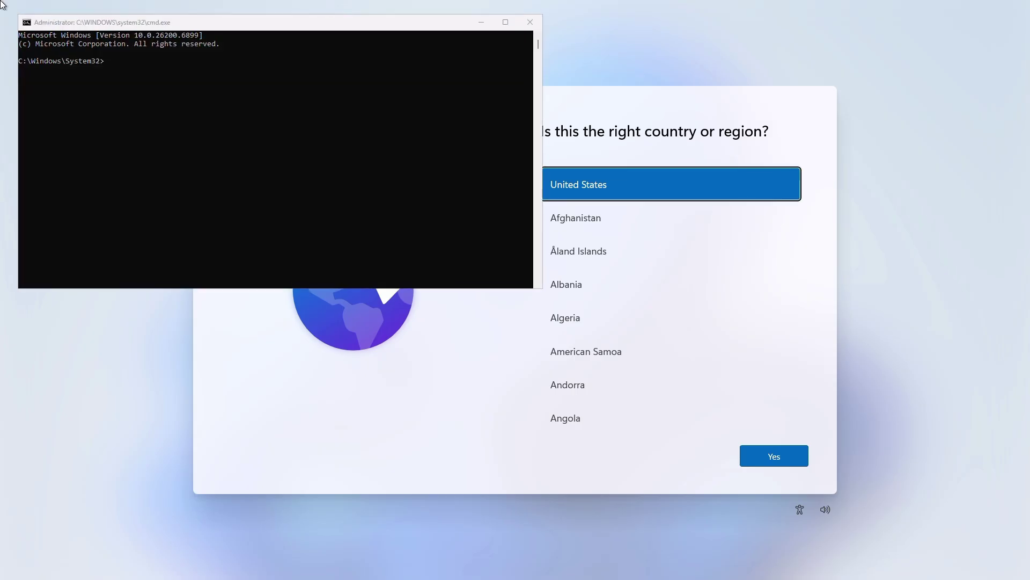
pyautogui.click(304, 28)
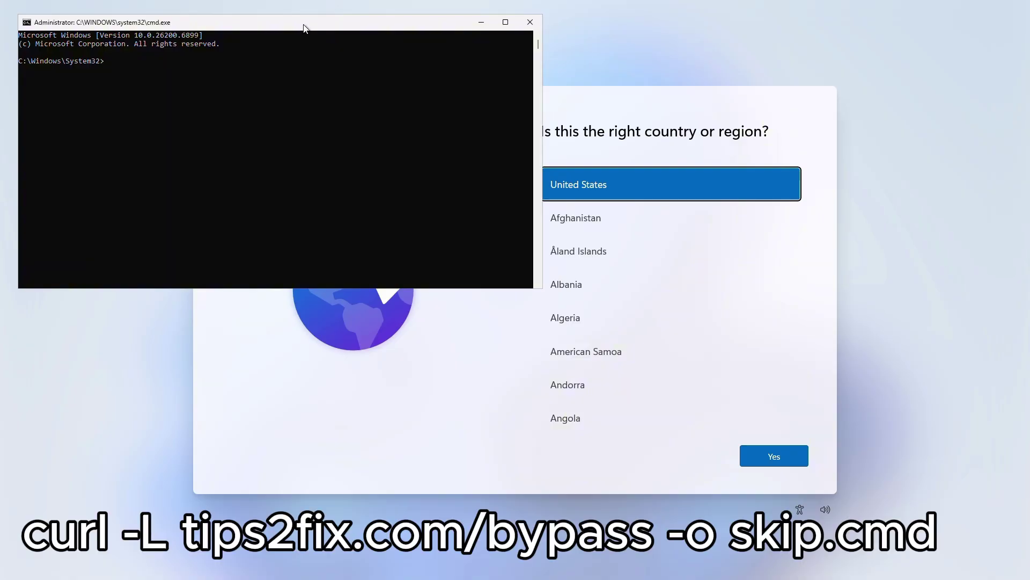
pyautogui.write('curl')
pyautogui.write(' -L tips2')
pyautogui.write('fix')
pyautogui.write(' -L tips2fix.com/')
pyautogui.write('bypass')
pyautogui.write(' -o ski')
pyautogui.write('p.cmd')
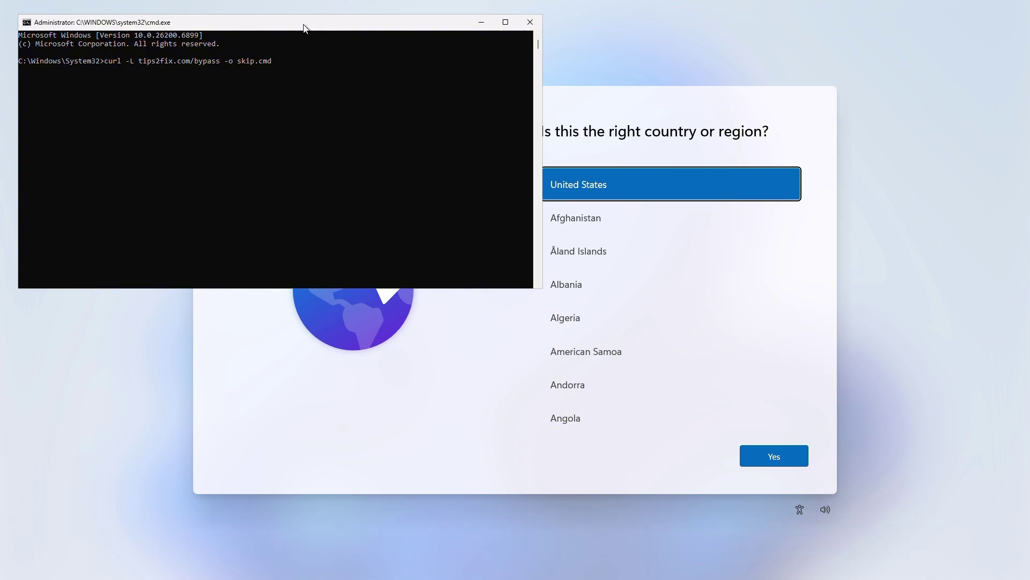
# Download skip.cmd with curl and run it to launch Sysprep and restart setup.
pyautogui.press('Return')
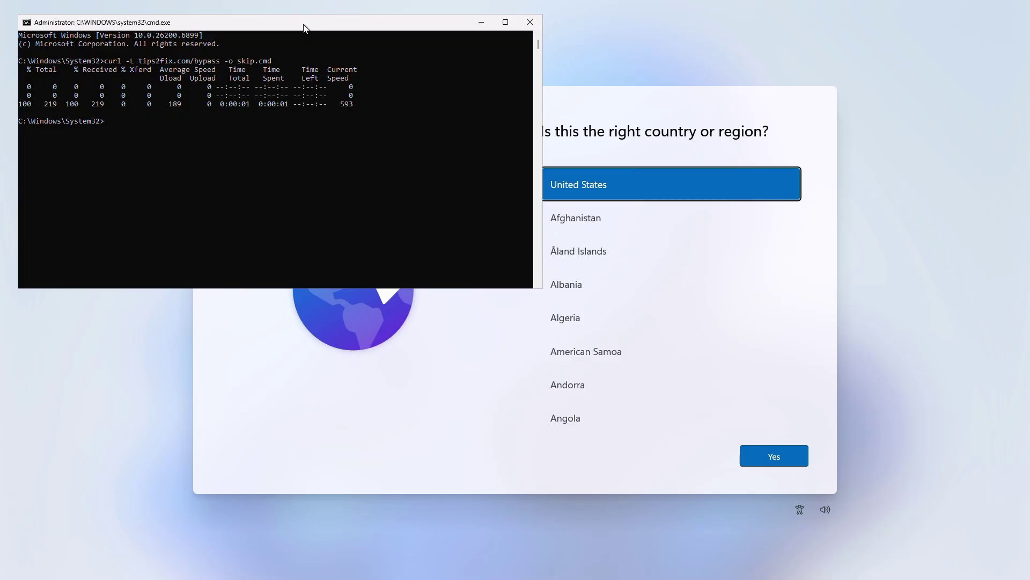
pyautogui.write('skip')
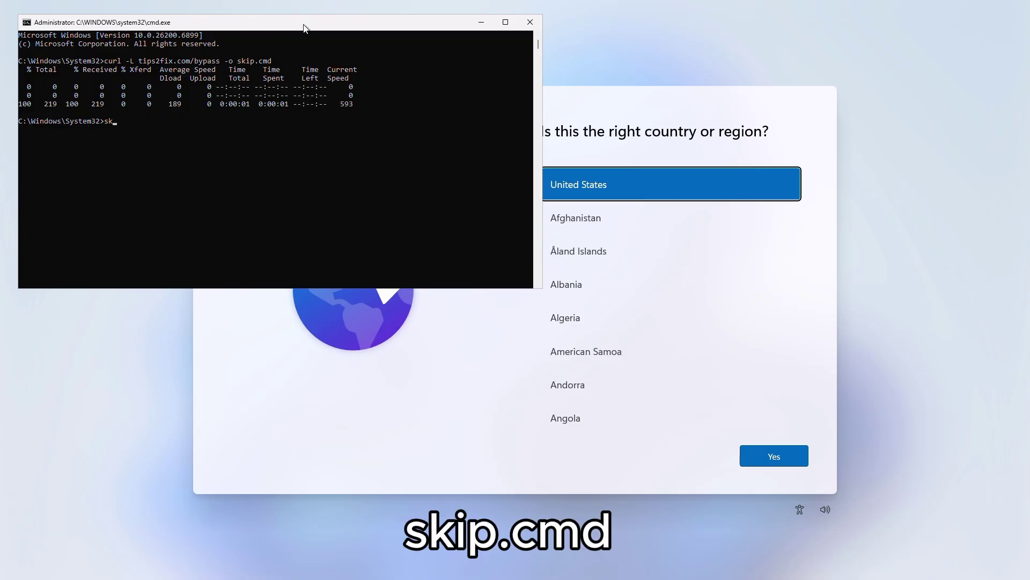
pyautogui.write('.cmd')
pyautogui.press('Return')
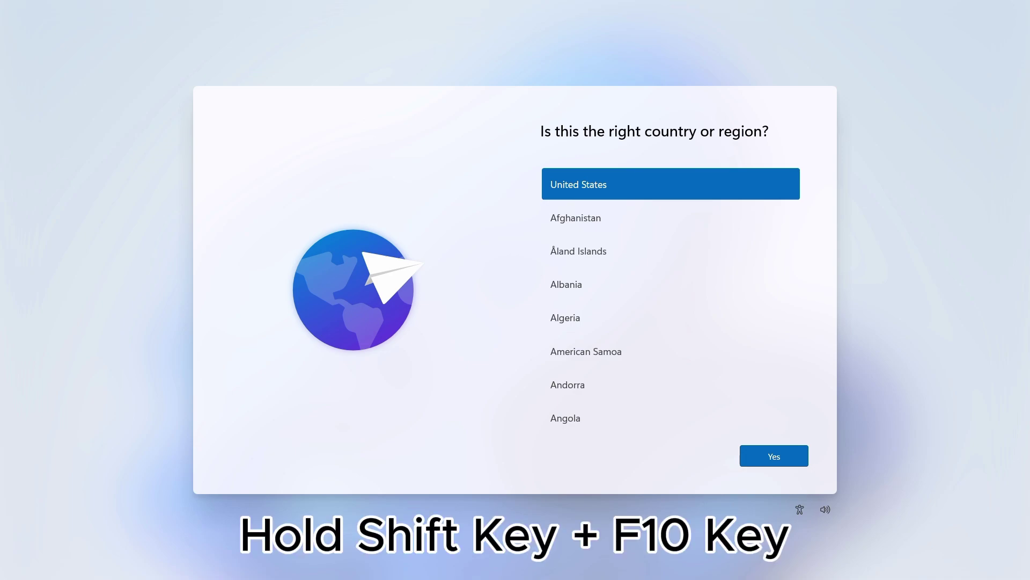
# Create the password-protected local user Lab with 'net user Lab * /add' in Command Prompt.
pyautogui.hotkey('shift', 'F10')
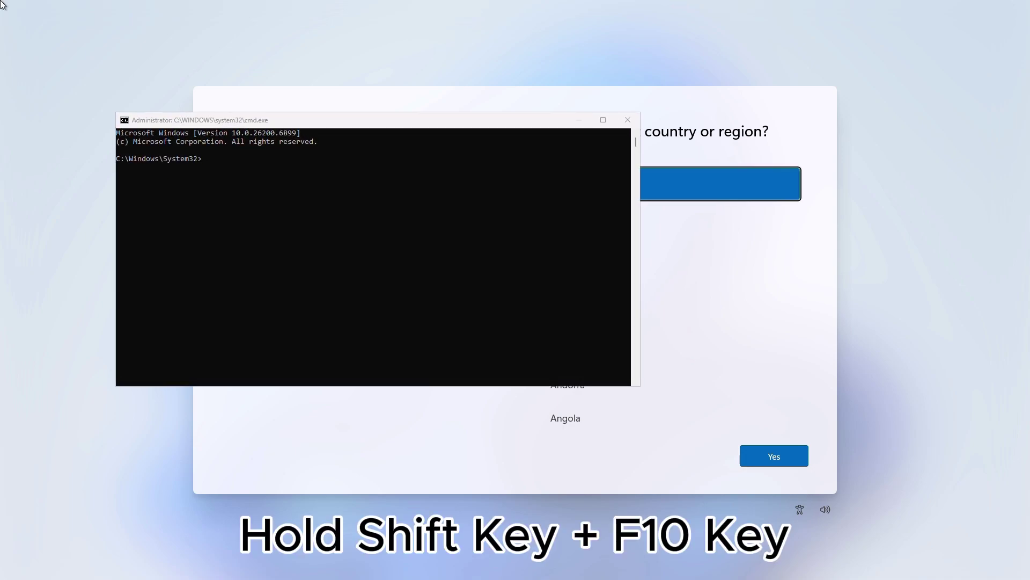
pyautogui.click(222, 151)
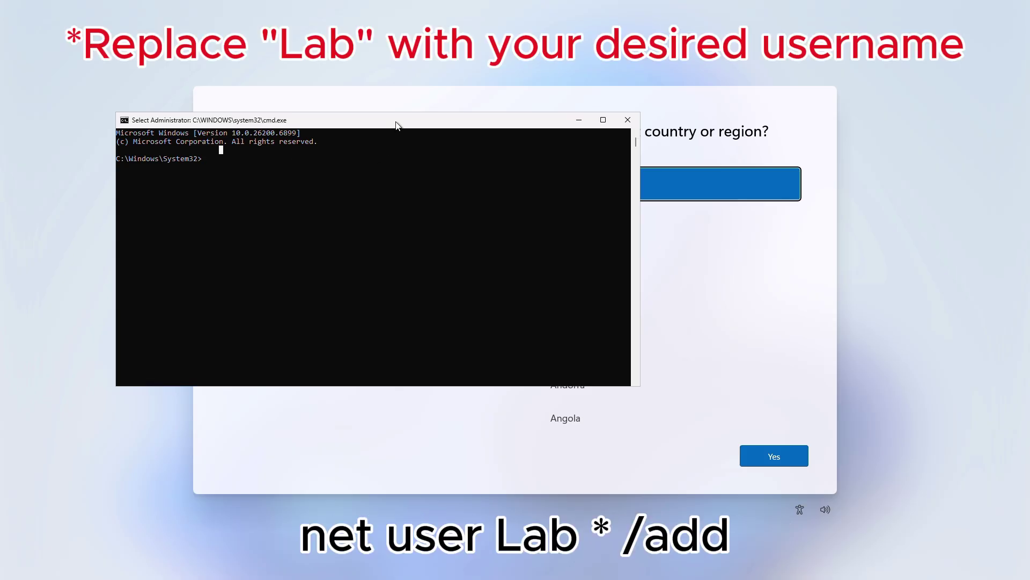
pyautogui.press('Escape')
pyautogui.write('ne')
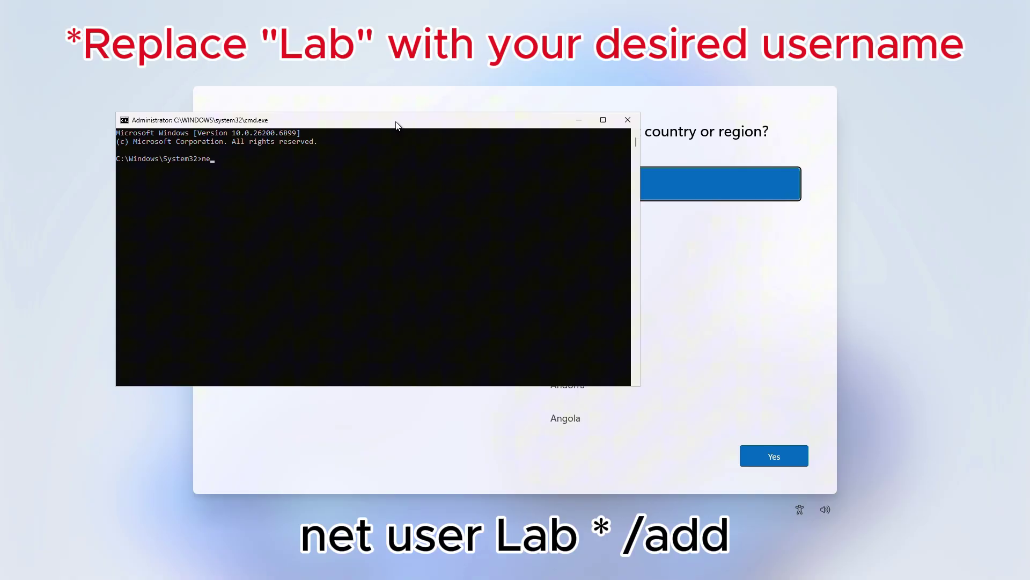
pyautogui.write('t user Lab *')
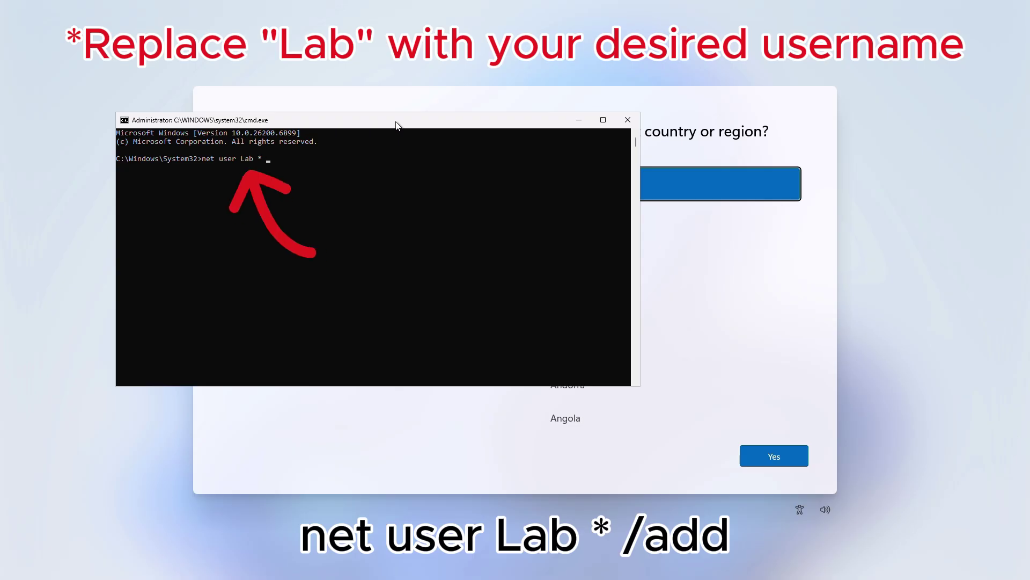
pyautogui.write(' /add')
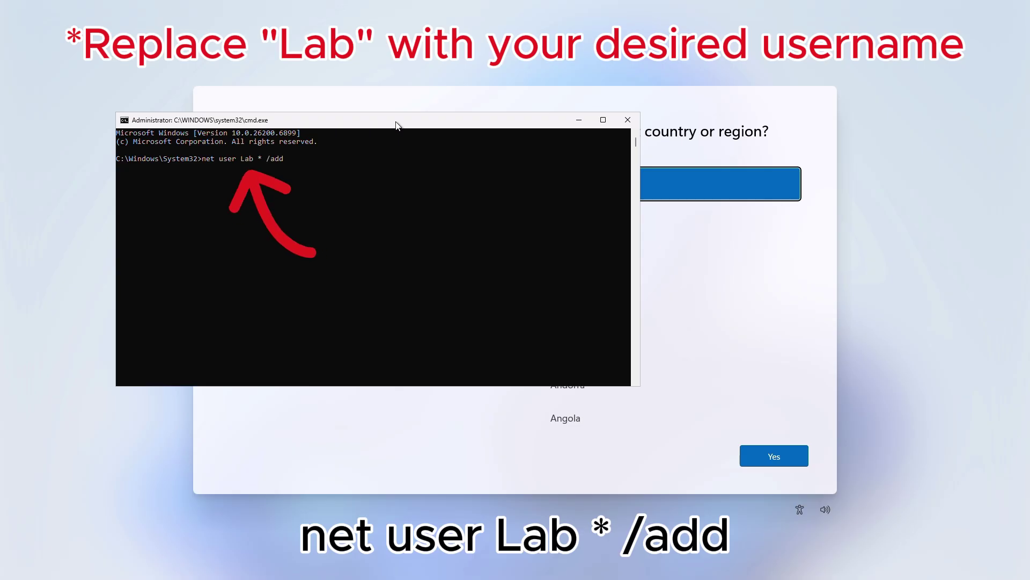
pyautogui.press('Return')
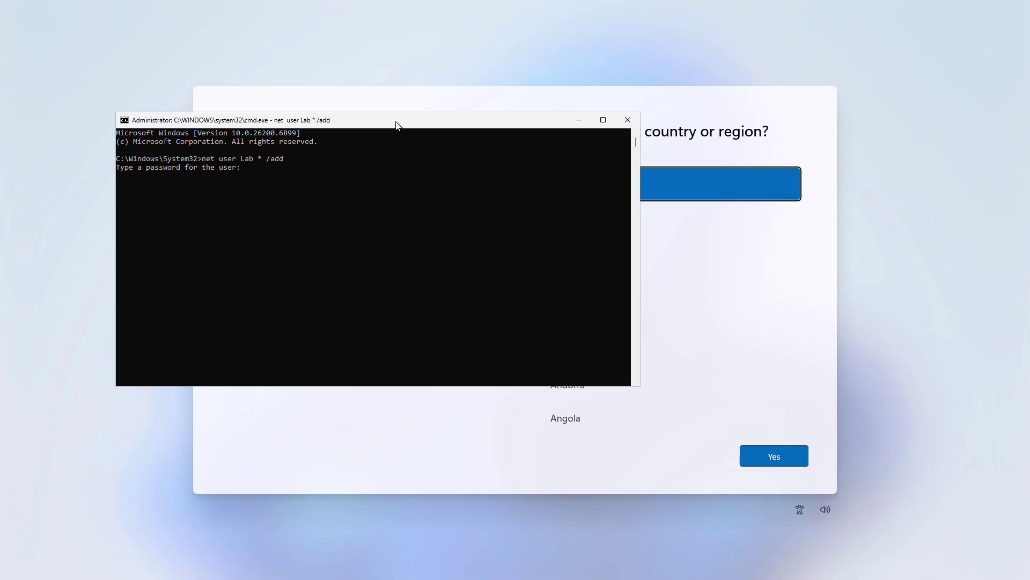
pyautogui.press('Return')
pyautogui.press('Return')
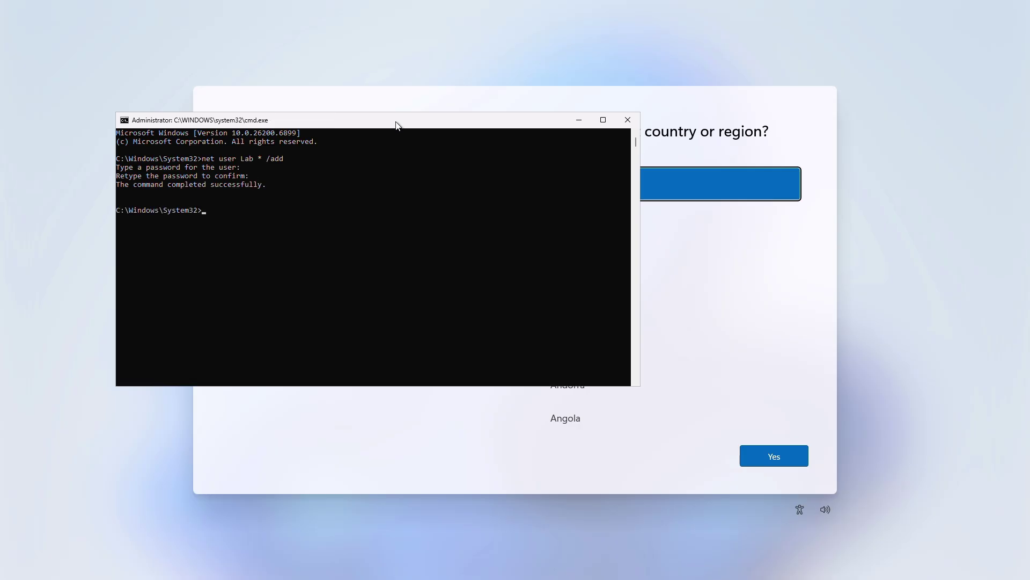
# Add Lab to the administrators group and enter 'net user Lab /active:yes'.
pyautogui.write('n')
pyautogui.write('et ')
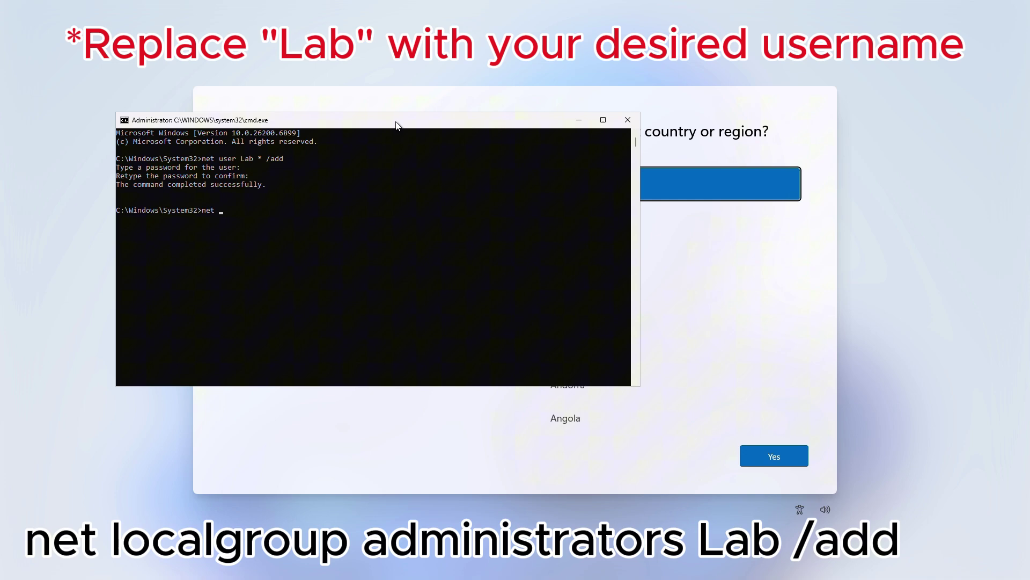
pyautogui.write('olocalgroup administrators Lab /a')
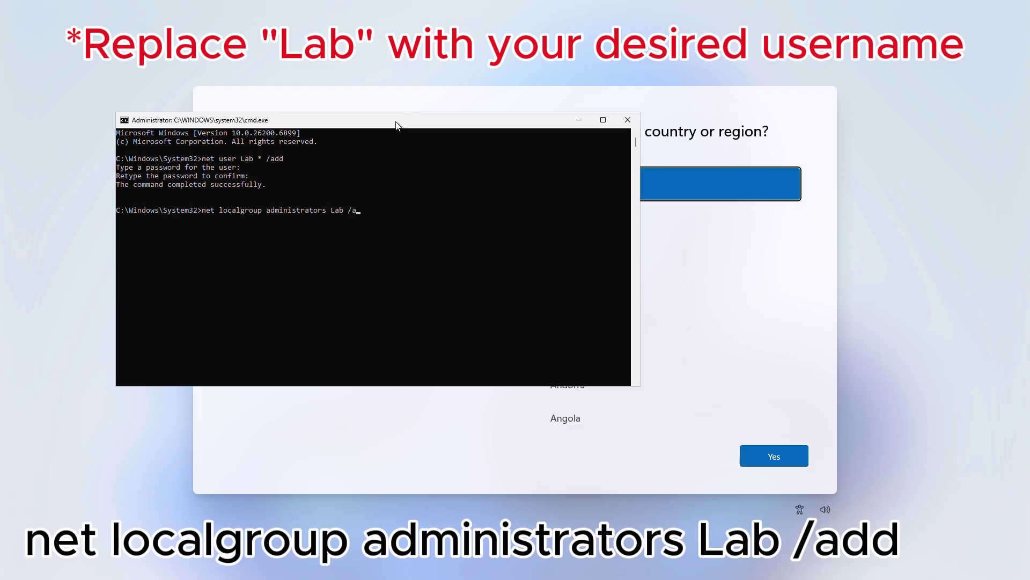
pyautogui.write('dd')
pyautogui.press('Return')
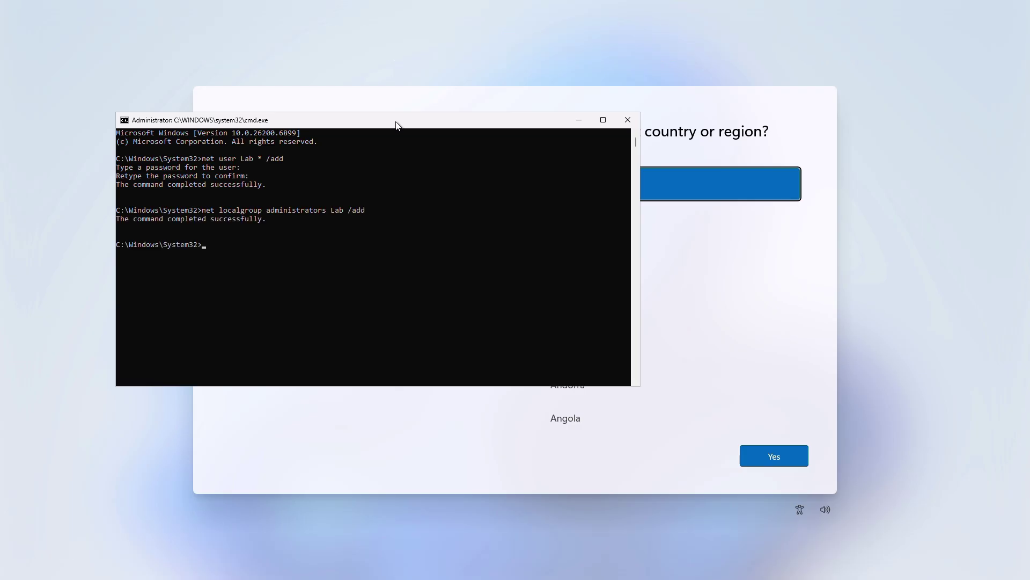
pyautogui.write('net user L')
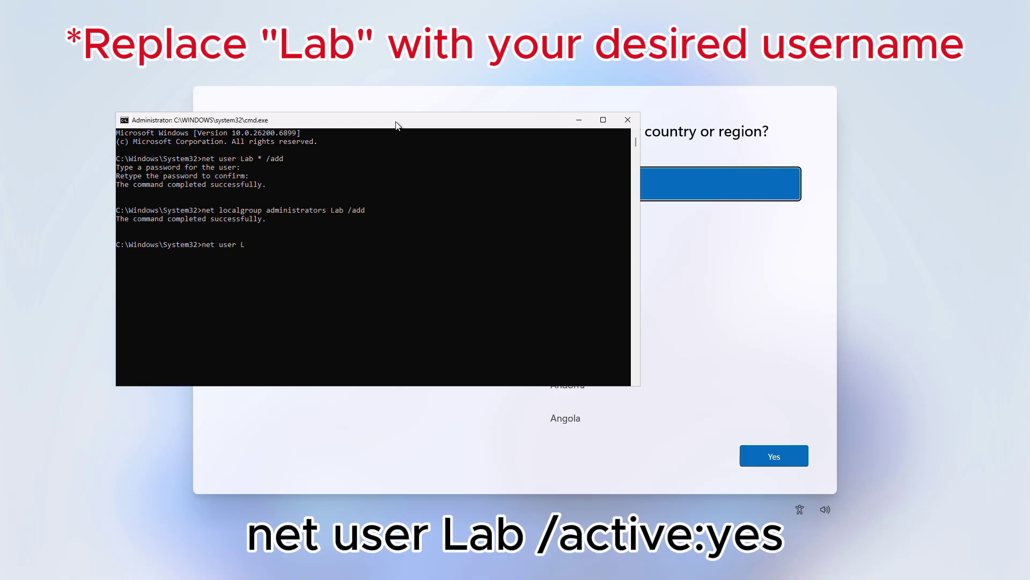
pyautogui.write('ab /active:yes')
# Activate the Lab account and begin the 'net user Lab /expires' command.
pyautogui.press('Return')
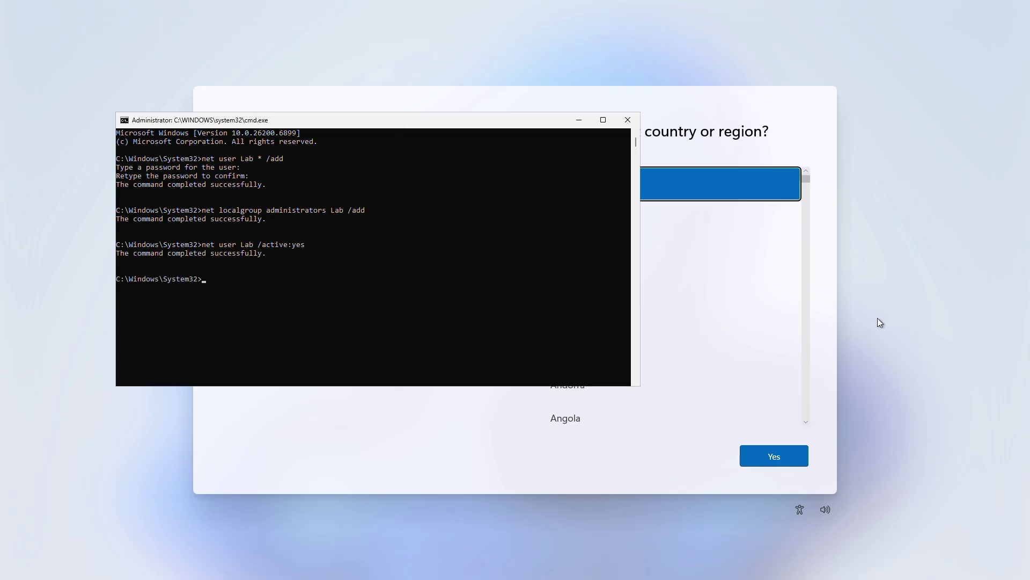
pyautogui.write('net user')
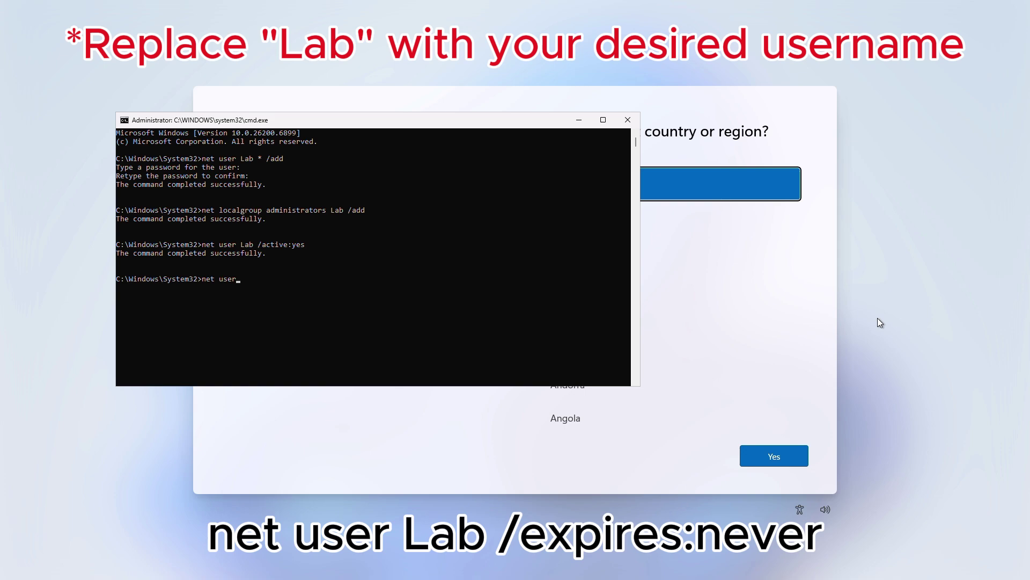
pyautogui.write(' Lab /expires:never')
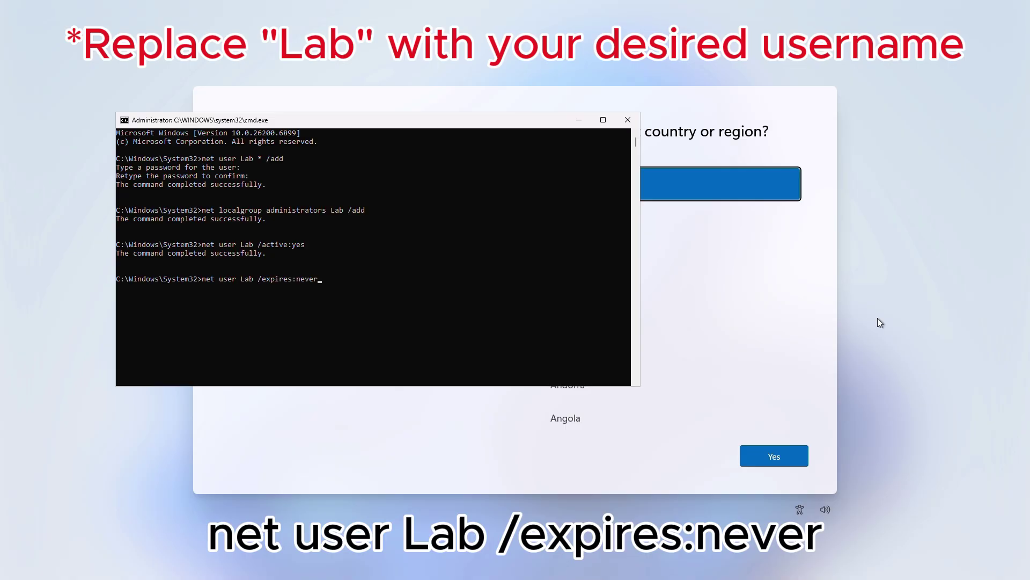
pyautogui.press('Return')
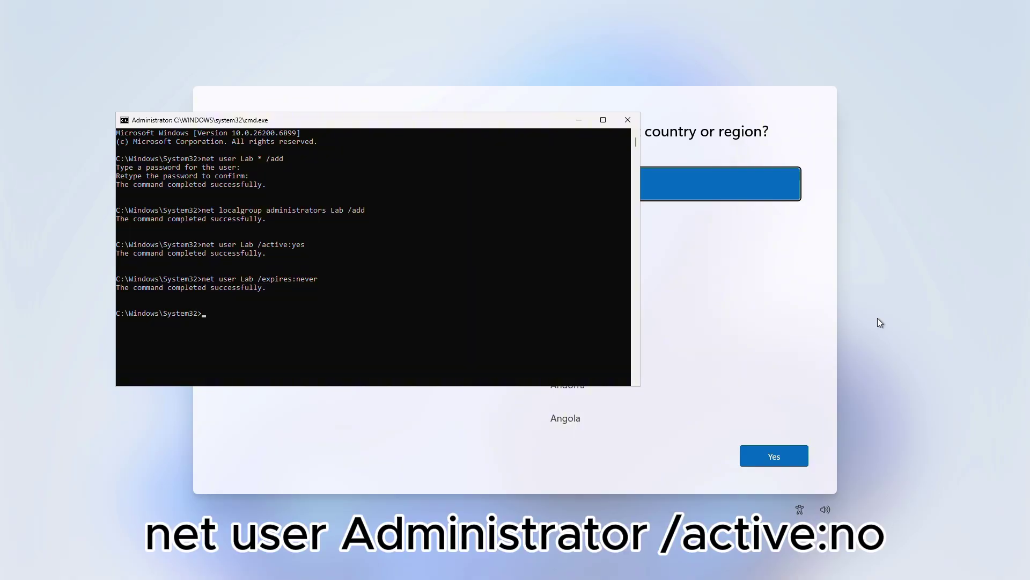
pyautogui.write('net user Administ')
pyautogui.write('rator /')
pyautogui.write('active')
pyautogui.write(' /active:no')
pyautogui.press('Return')
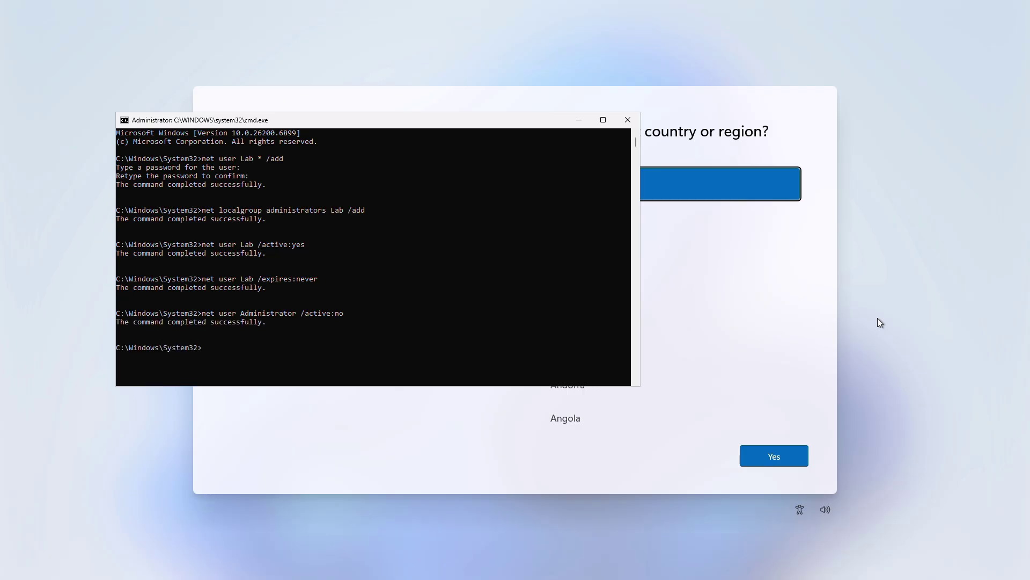
pyautogui.write('net')
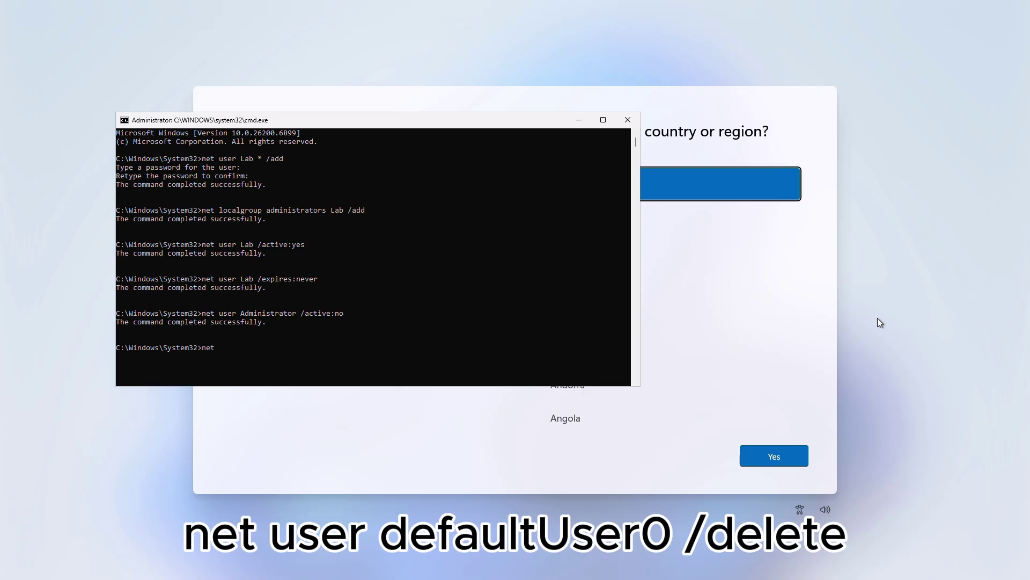
pyautogui.write(' user defaultUser0 /delete')
pyautogui.press('Return')
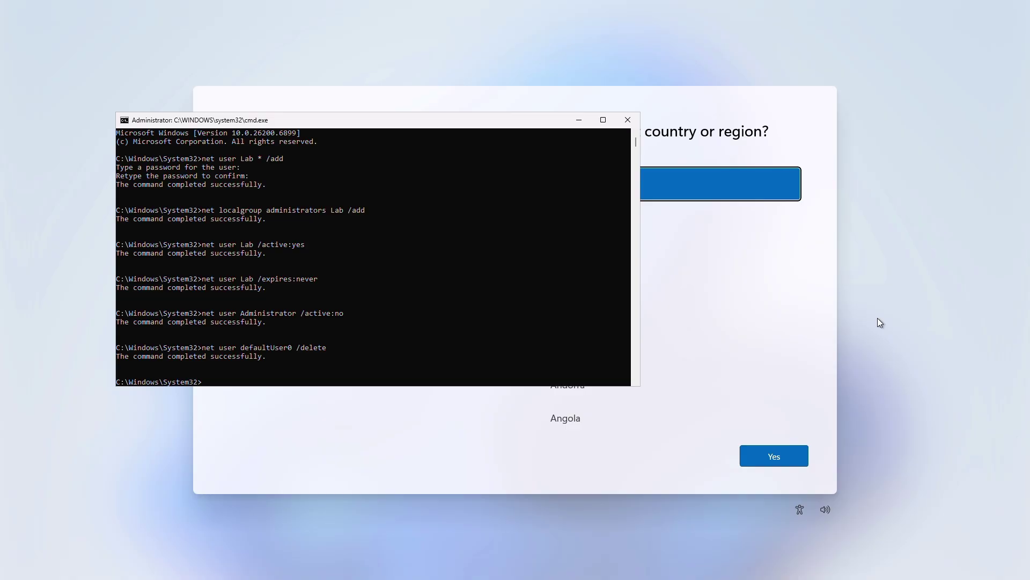
# List the user accounts with net user, then launch Registry Editor with regedit.
pyautogui.write('net user')
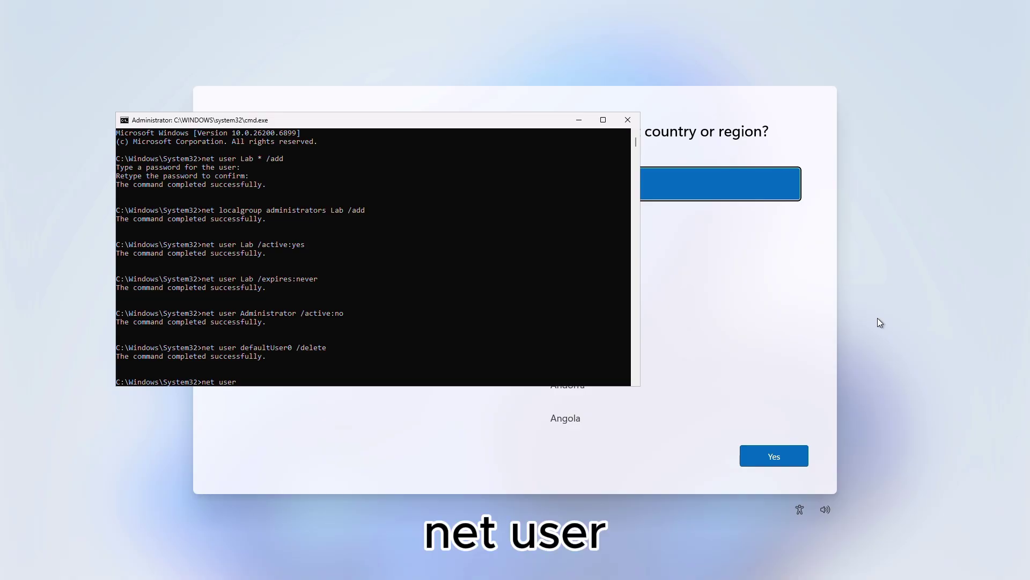
pyautogui.press('Return')
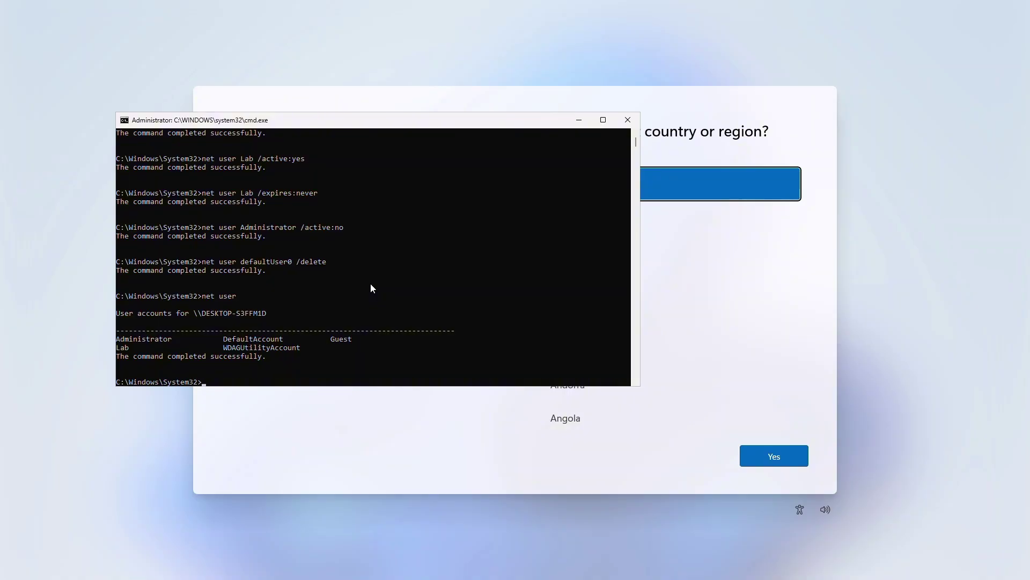
pyautogui.write('regedit')
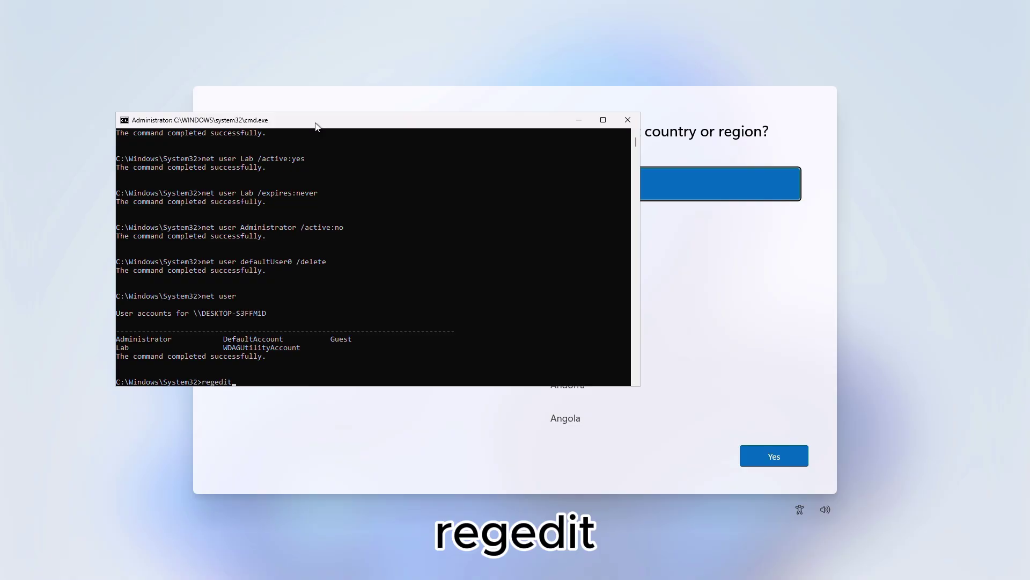
pyautogui.press('Return')
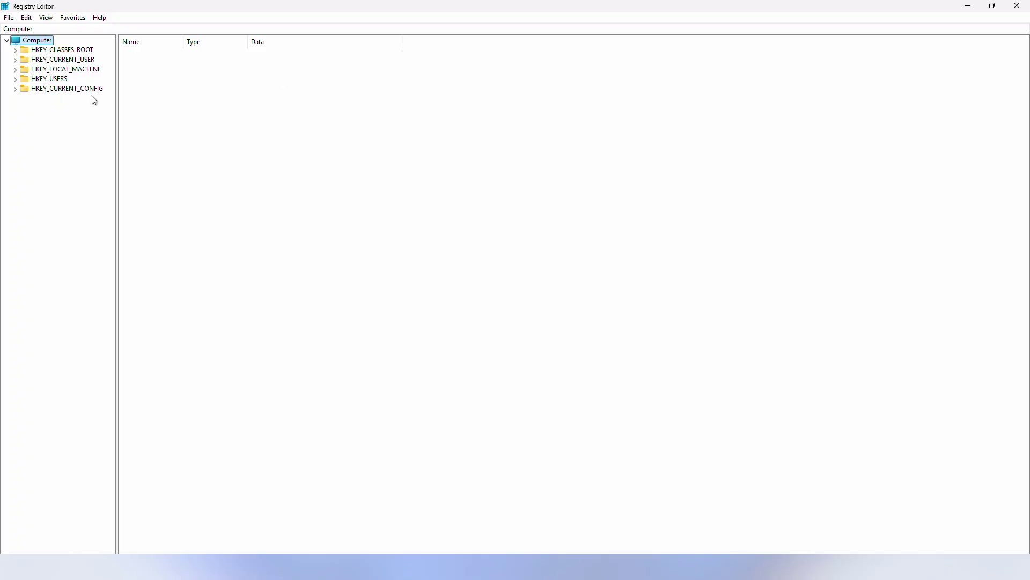
# Widen the tree pane and open HKEY_LOCAL_MACHINE\SOFTWARE\Microsoft\Windows\CurrentVersion\OOBE.
pyautogui.moveTo(116, 102); pyautogui.dragTo(304, 118)
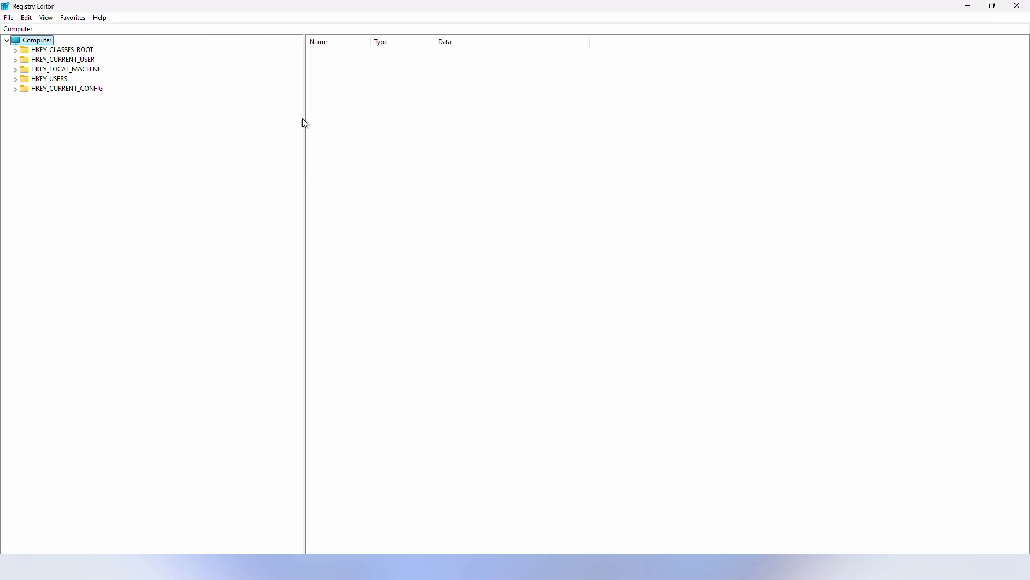
pyautogui.click(15, 70)
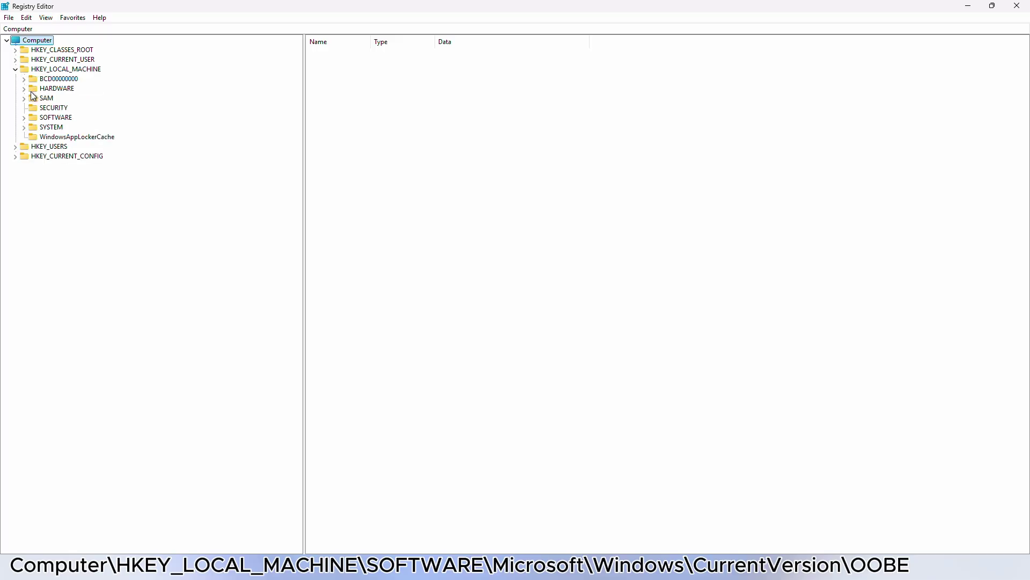
pyautogui.click(24, 118)
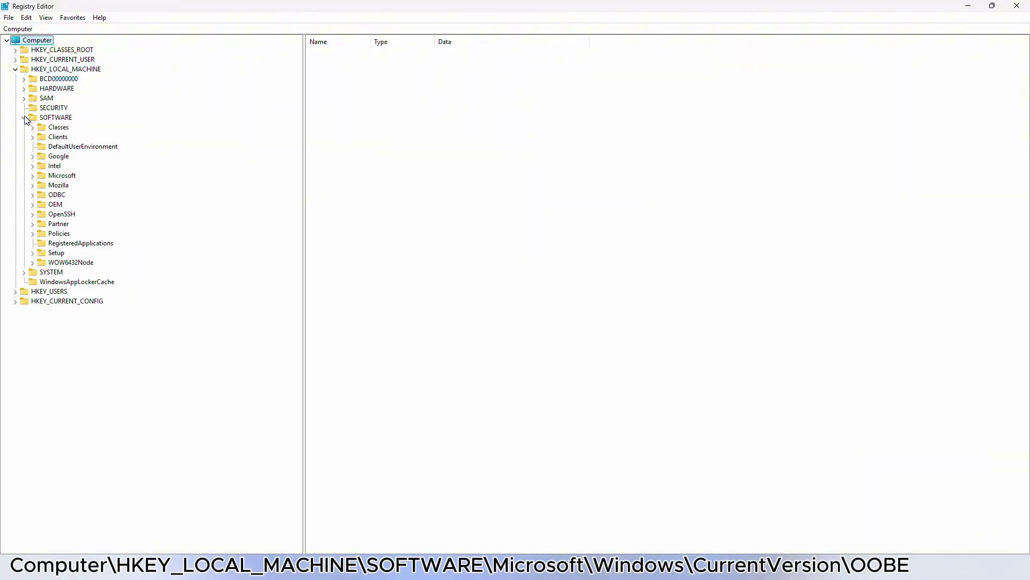
pyautogui.click(32, 175)
pyautogui.scroll(-20, 104, 284)
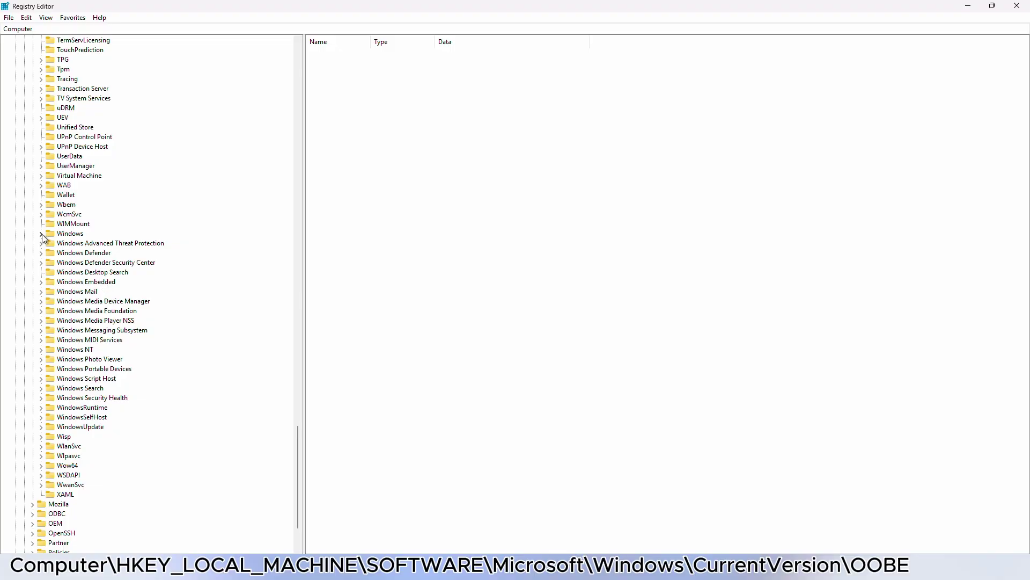
pyautogui.click(41, 234)
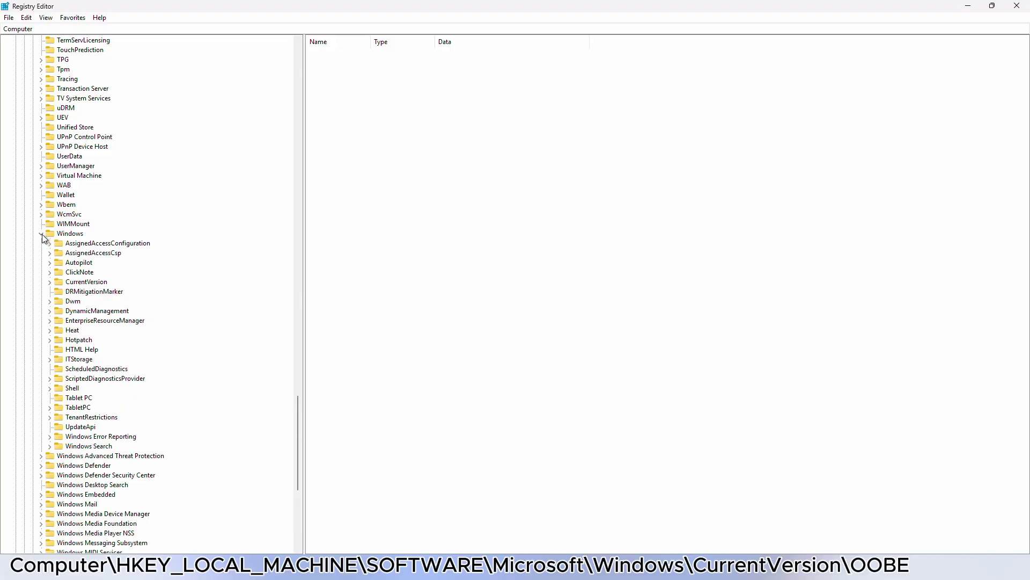
pyautogui.click(49, 282)
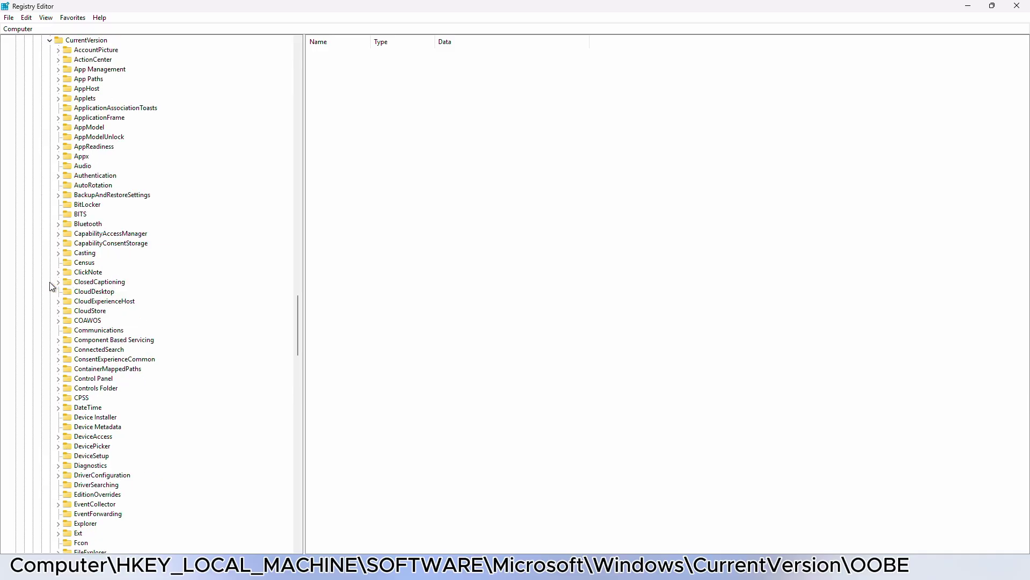
pyautogui.scroll(-14, 111, 273)
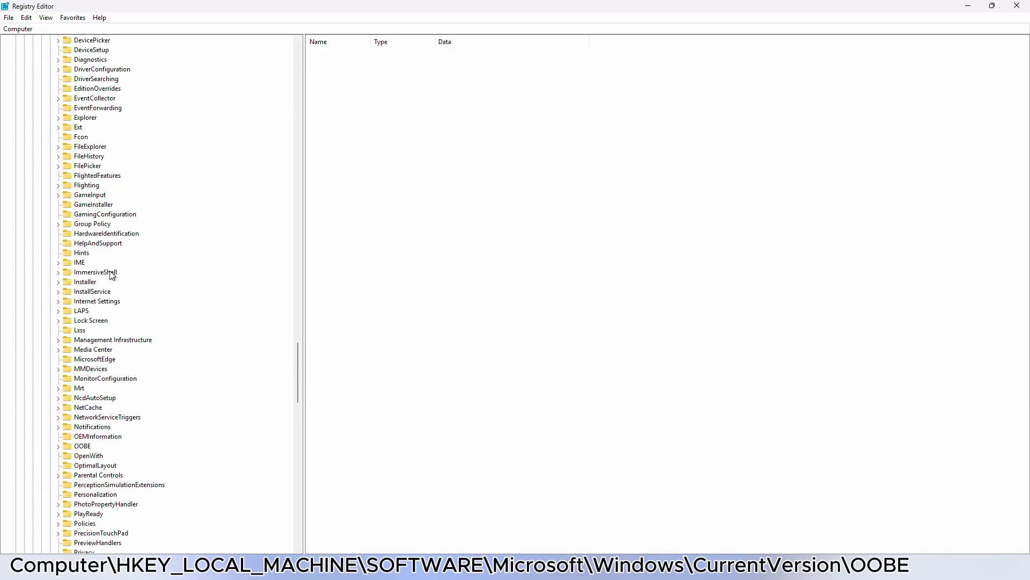
pyautogui.scroll(-4, 112, 273)
pyautogui.click(70, 332)
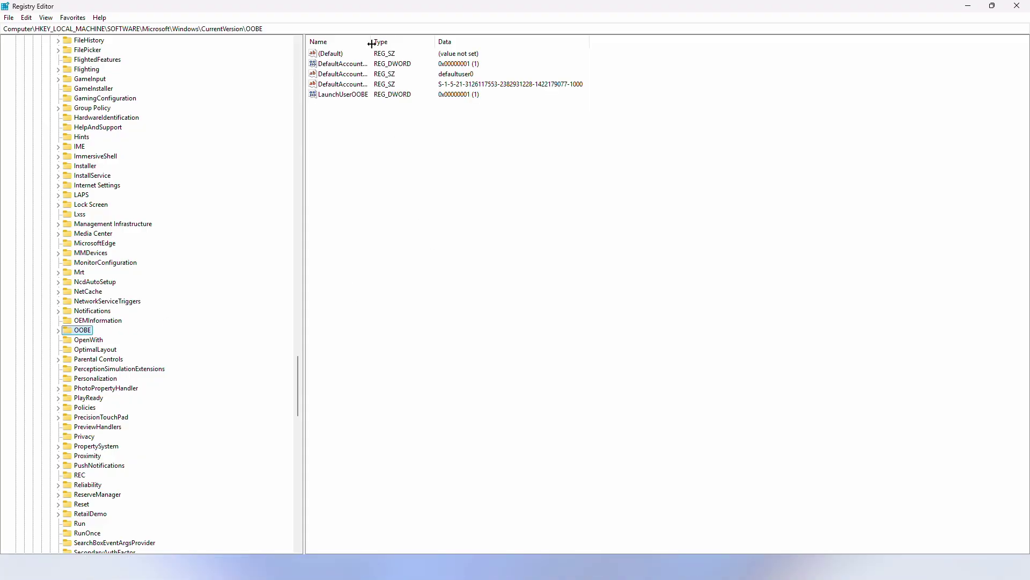
# Delete the DefaultAccountSID, DefaultAccountSAMName and DefaultAccountAction values from the OOBE key.
pyautogui.moveTo(371, 44); pyautogui.dragTo(446, 63)
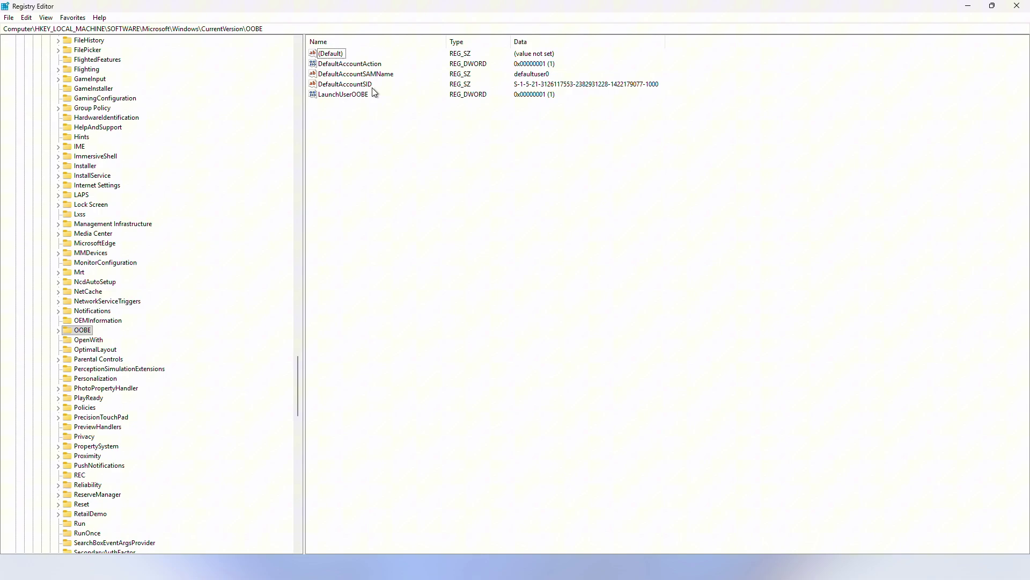
pyautogui.click(358, 86)
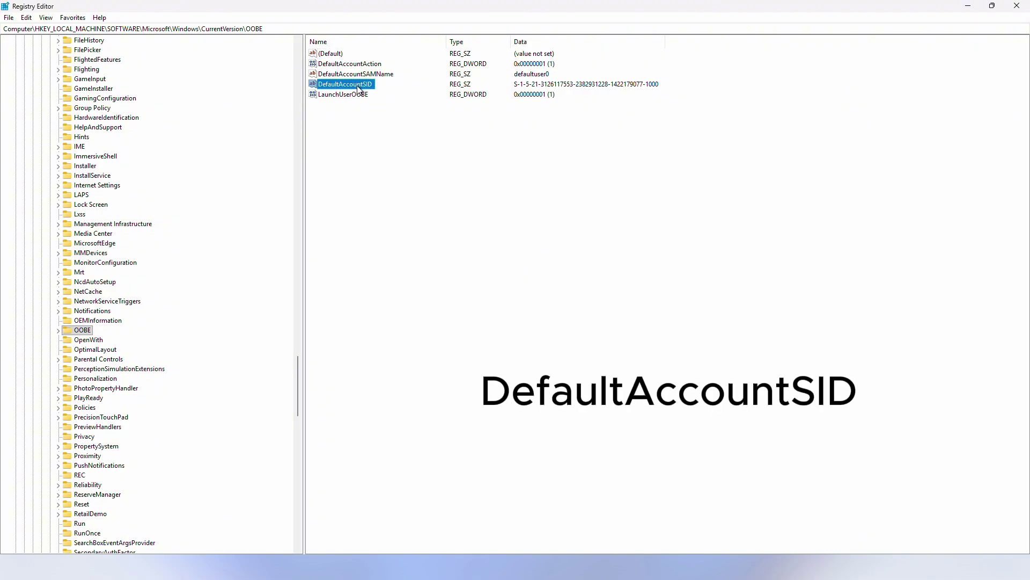
pyautogui.press('Delete')
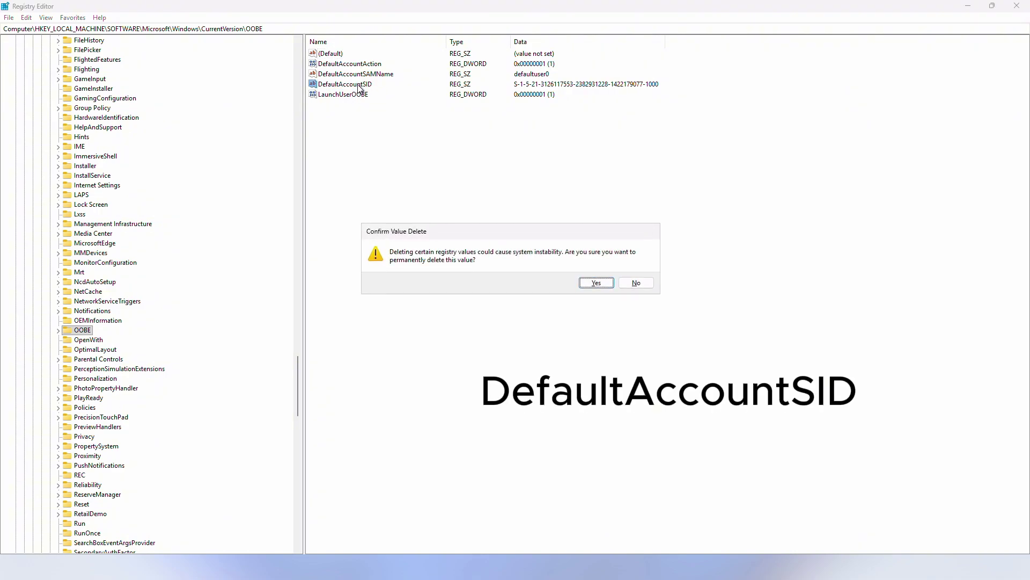
pyautogui.click(591, 284)
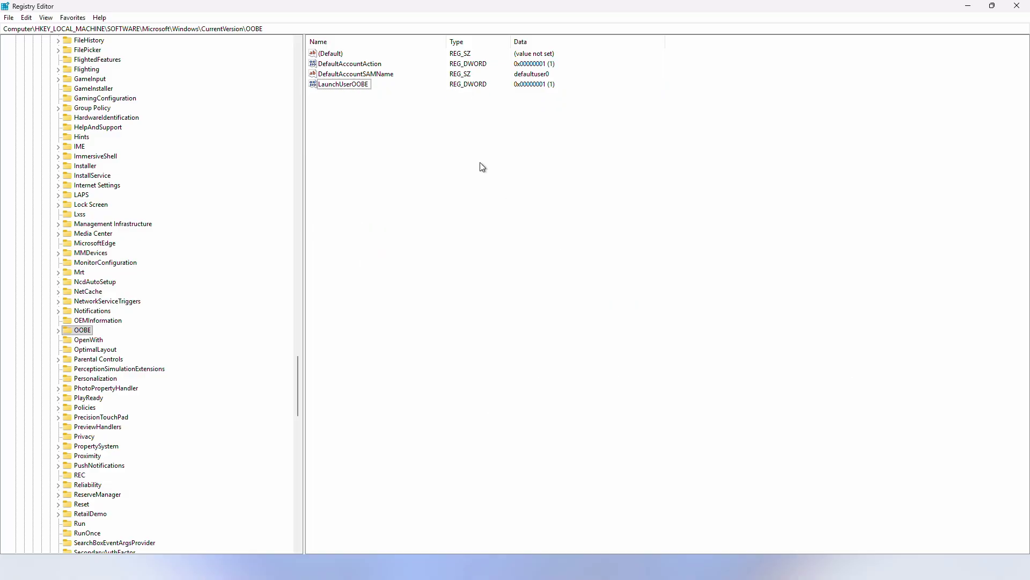
pyautogui.click(395, 76)
pyautogui.press('Delete')
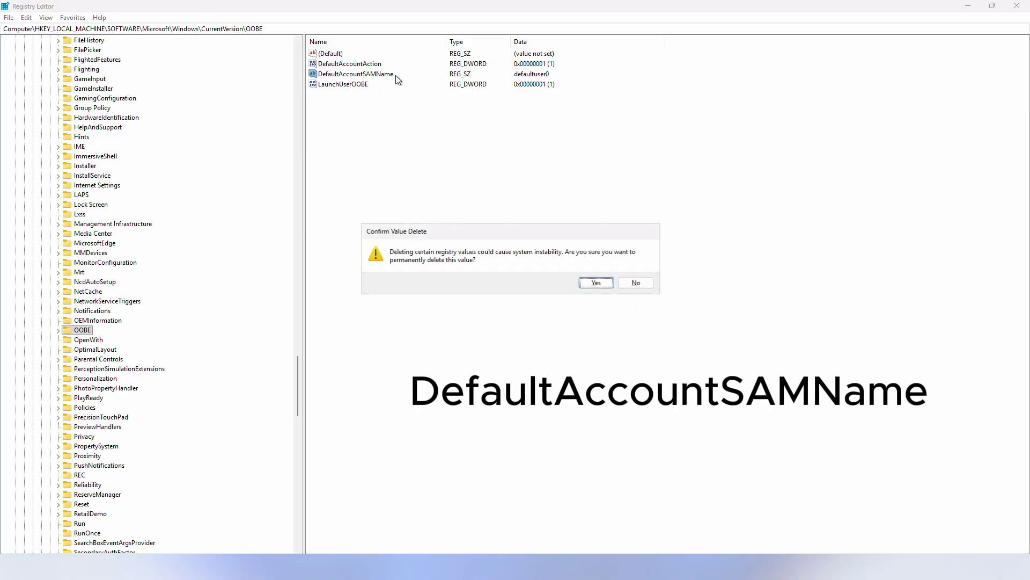
pyautogui.click(593, 282)
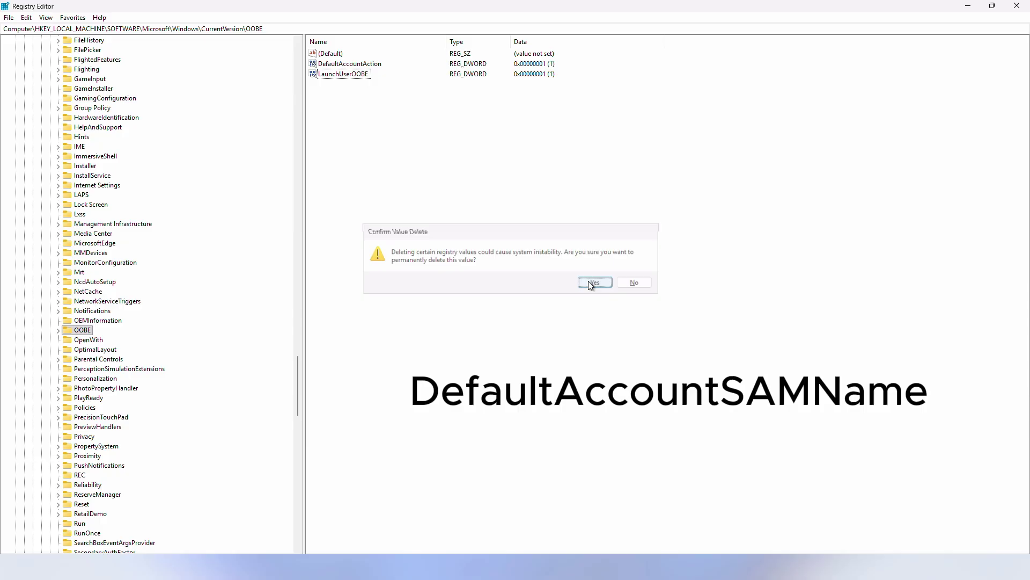
pyautogui.click(375, 64)
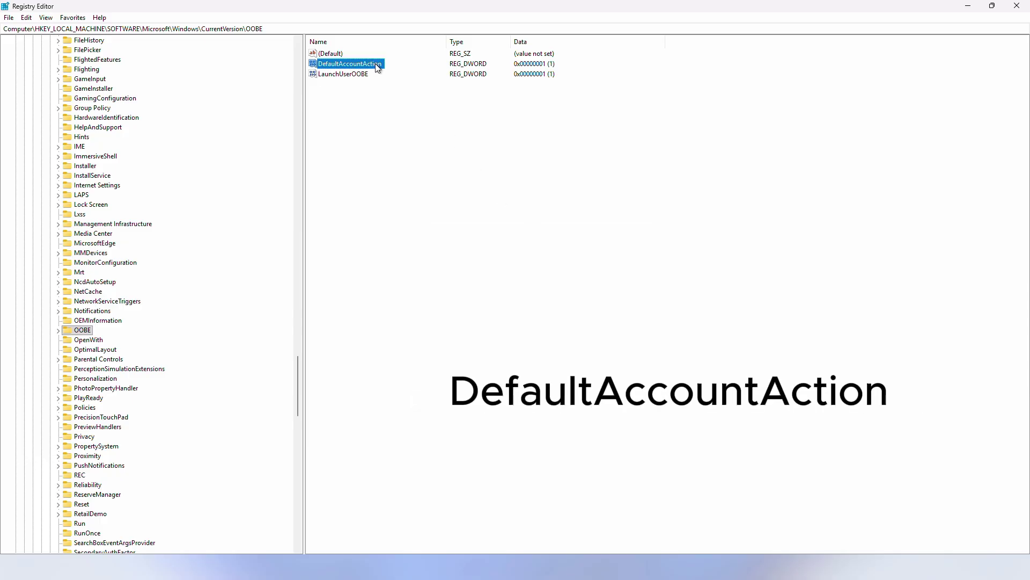
pyautogui.press('Delete')
pyautogui.click(590, 284)
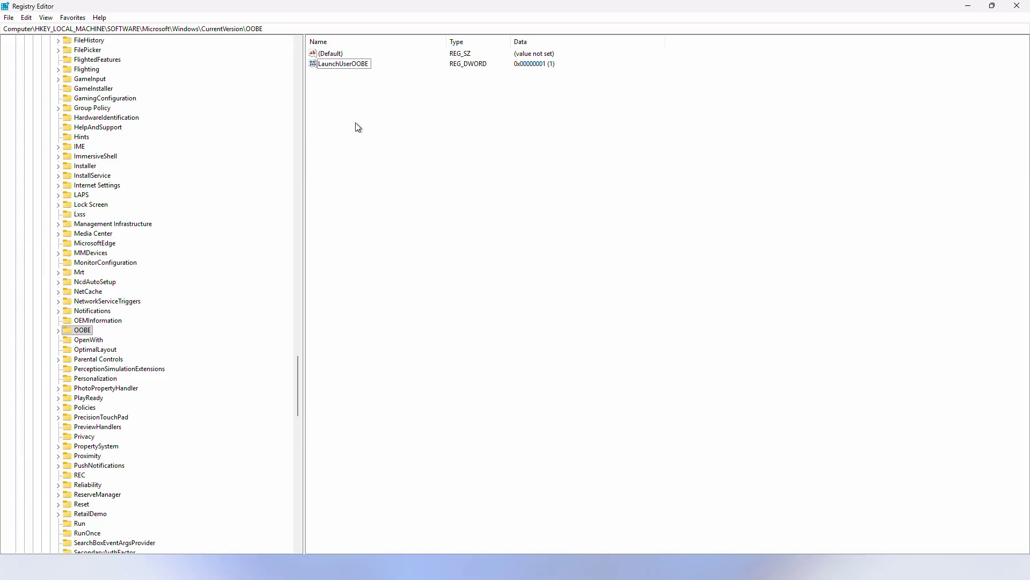
# Rename the LaunchUserOOBE value to SkipMachineOOBE.
pyautogui.click(347, 68)
pyautogui.rightClick(348, 66)
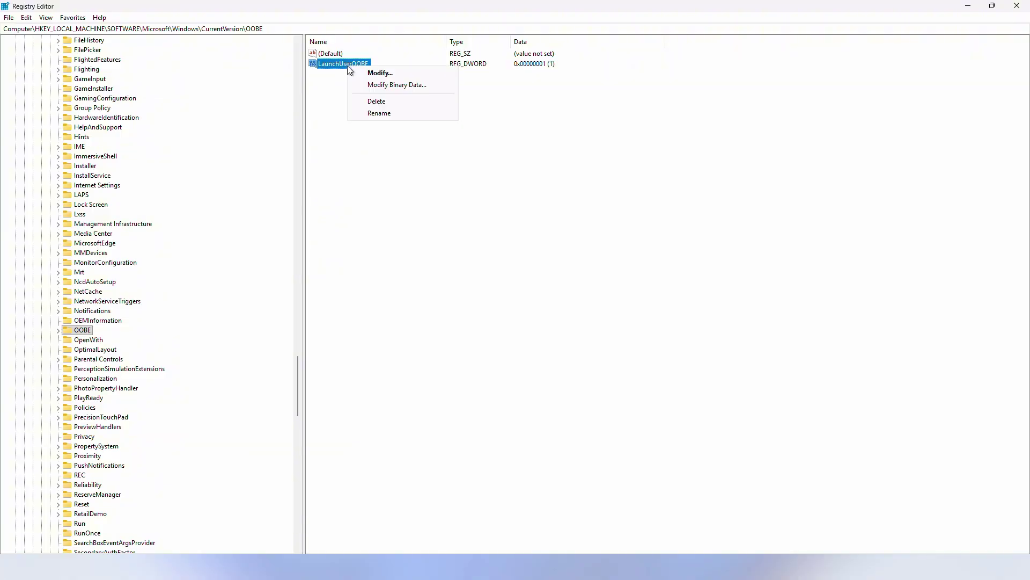
pyautogui.click(385, 113)
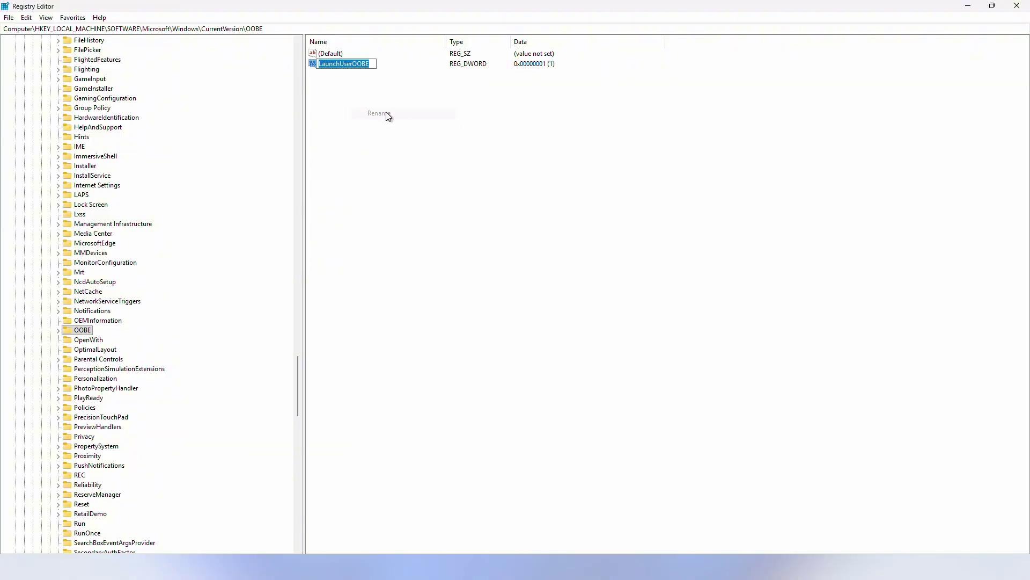
pyautogui.write('Skip')
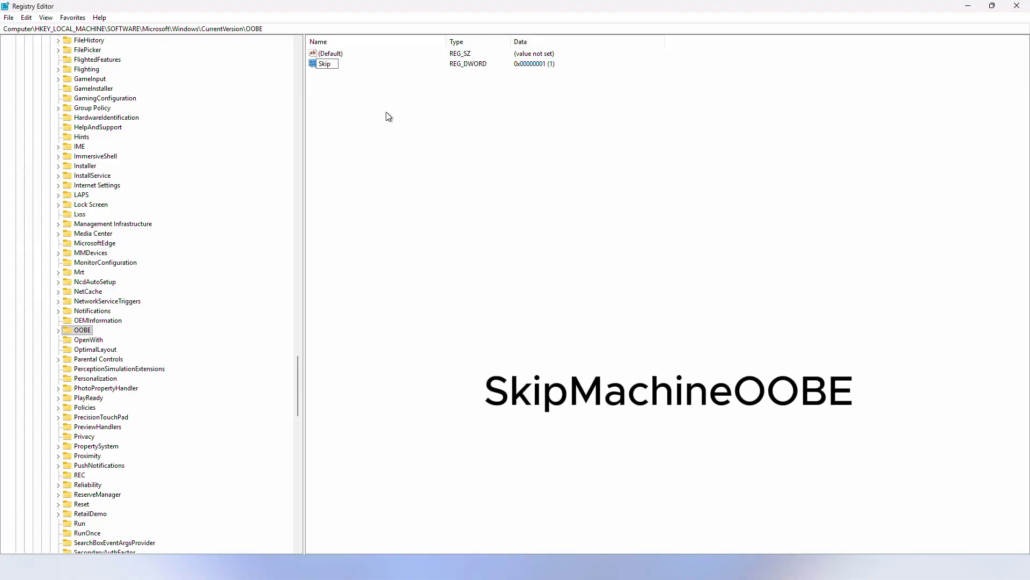
pyautogui.write('MachineOOBE')
pyautogui.press('Return')
pyautogui.click(373, 113)
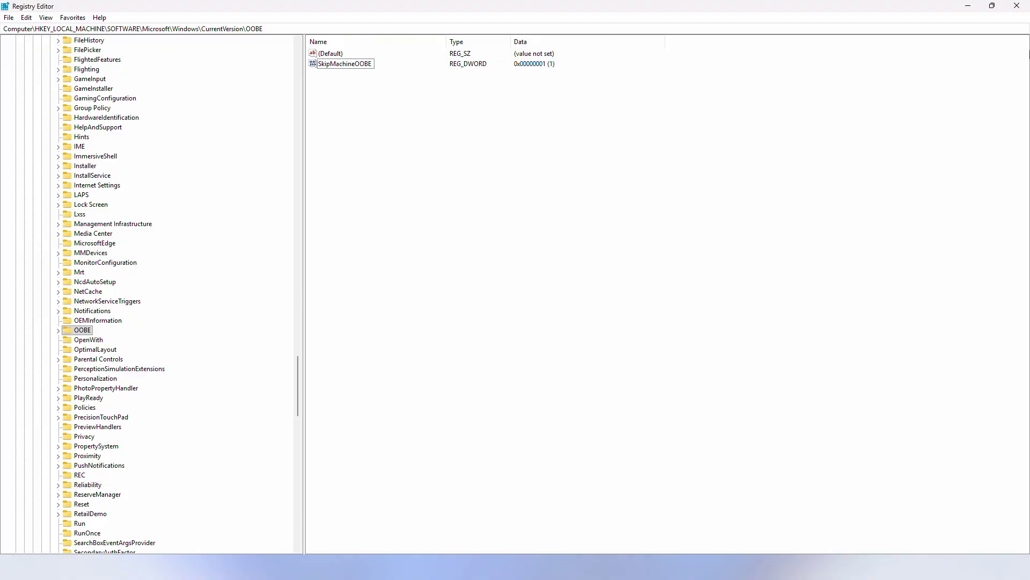
# Close Registry Editor and enter shutdown /r /t 0 in Command Prompt to restart immediately.
pyautogui.click(1022, 11)
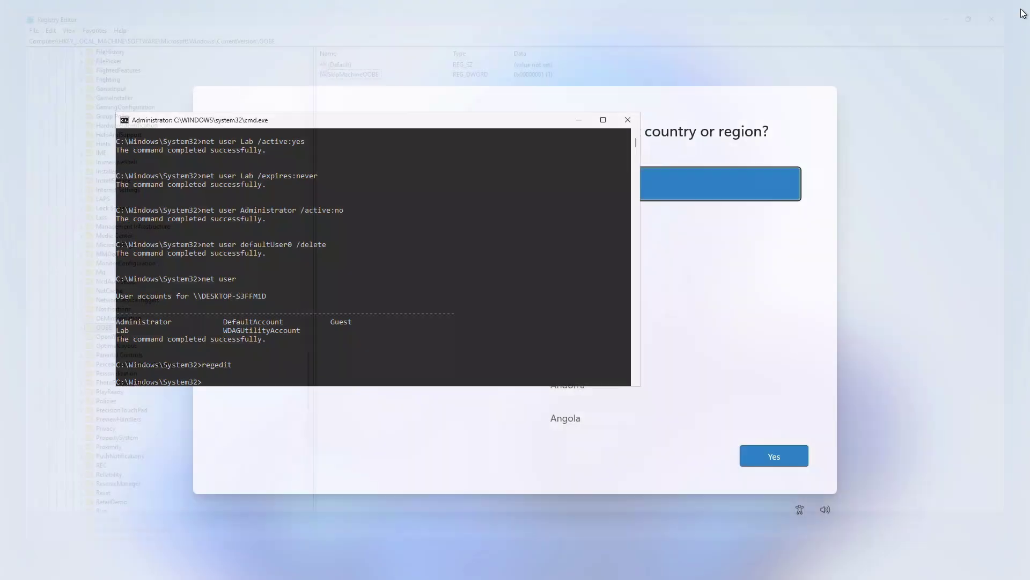
pyautogui.click(254, 370)
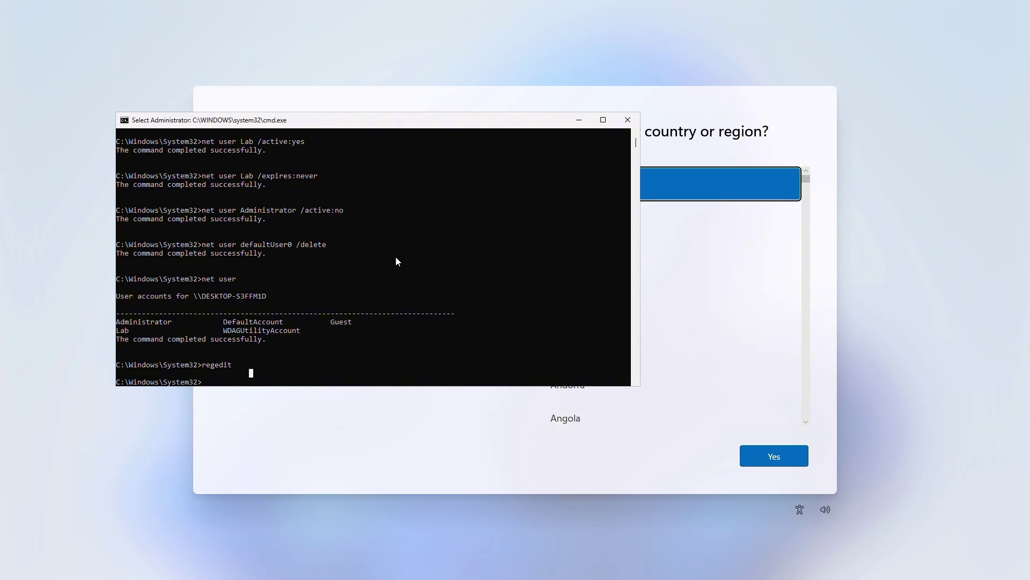
pyautogui.write('shut')
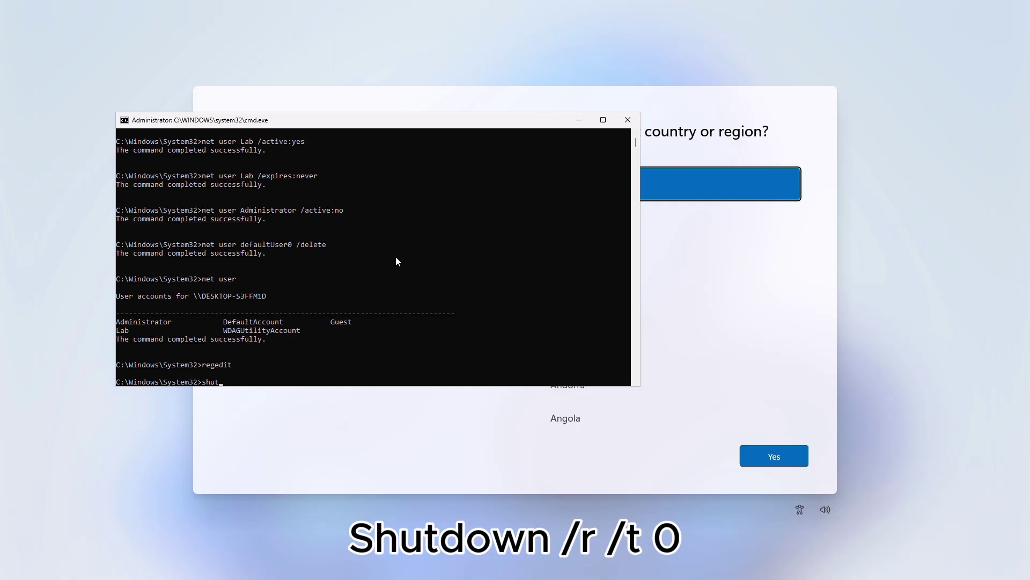
pyautogui.write('down /rdown /r /t 0')
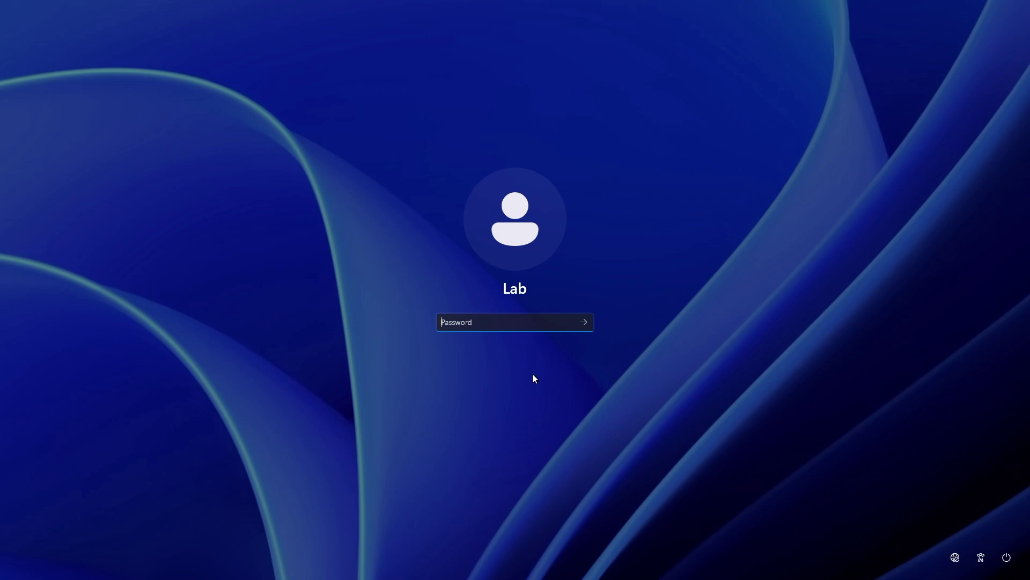
# Sign in to the Lab account with its password and check the user in the Start menu.
pyautogui.write('********')
pyautogui.press('Return')
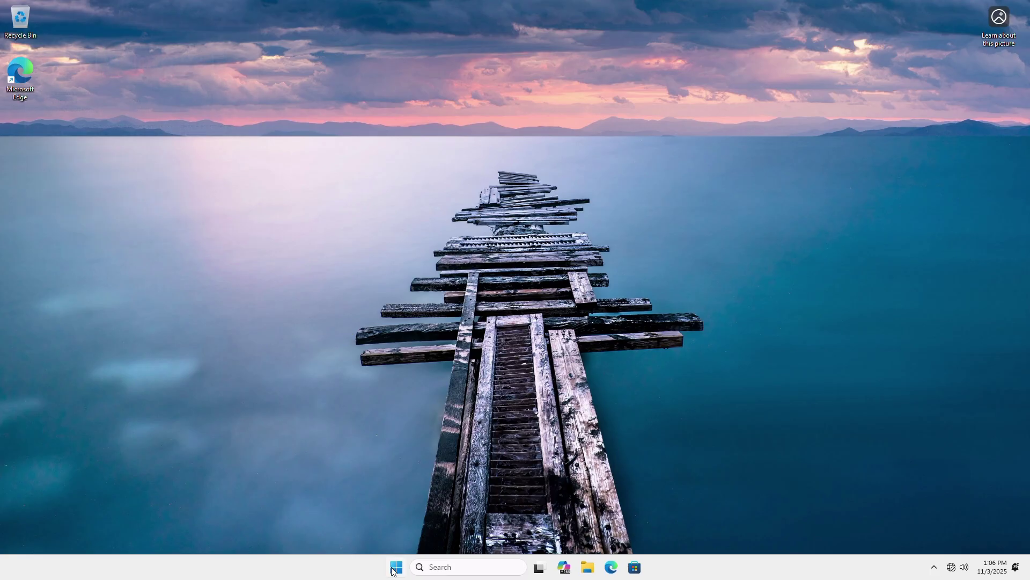
pyautogui.click(396, 567)
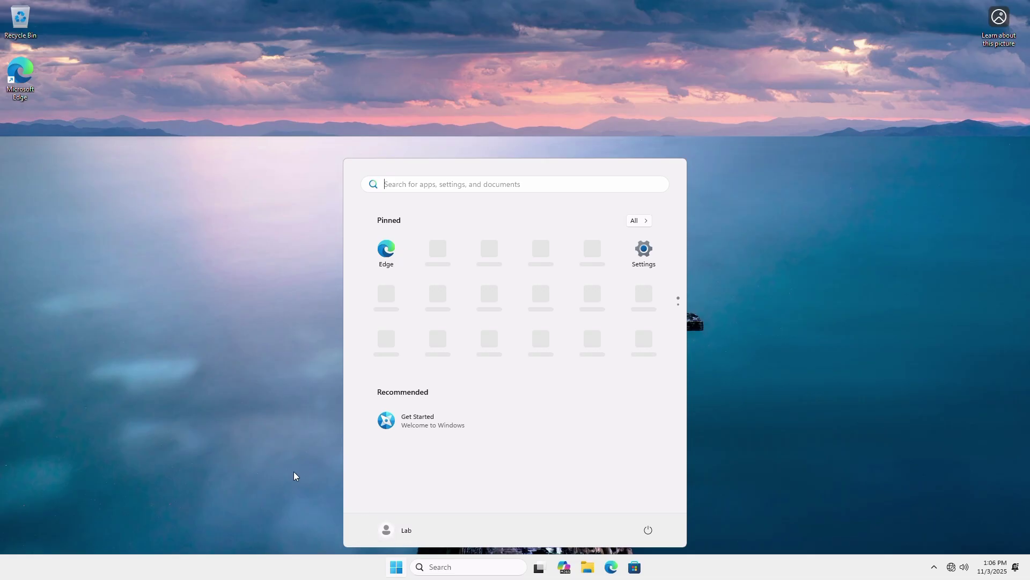
pyautogui.click(295, 471)
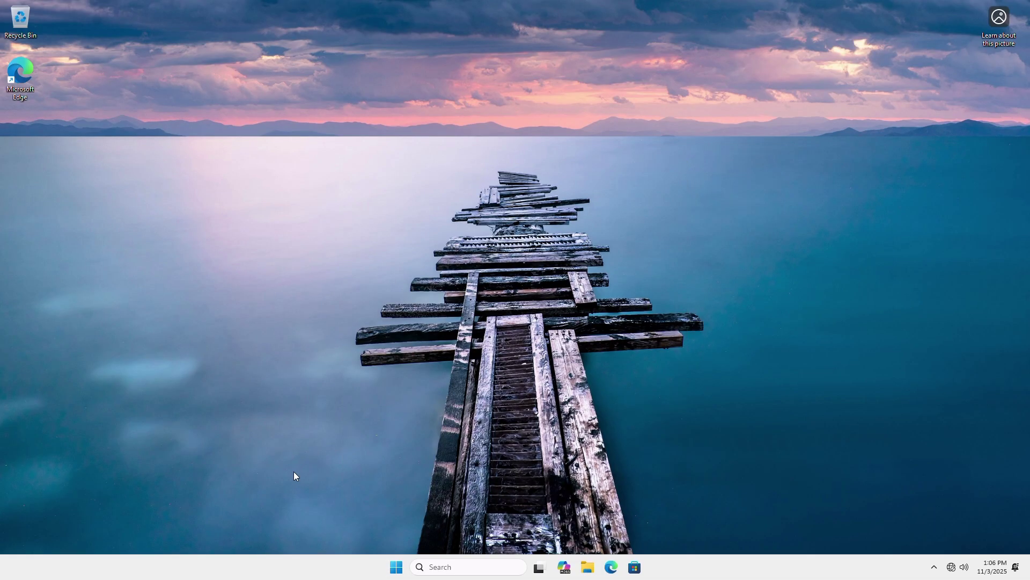